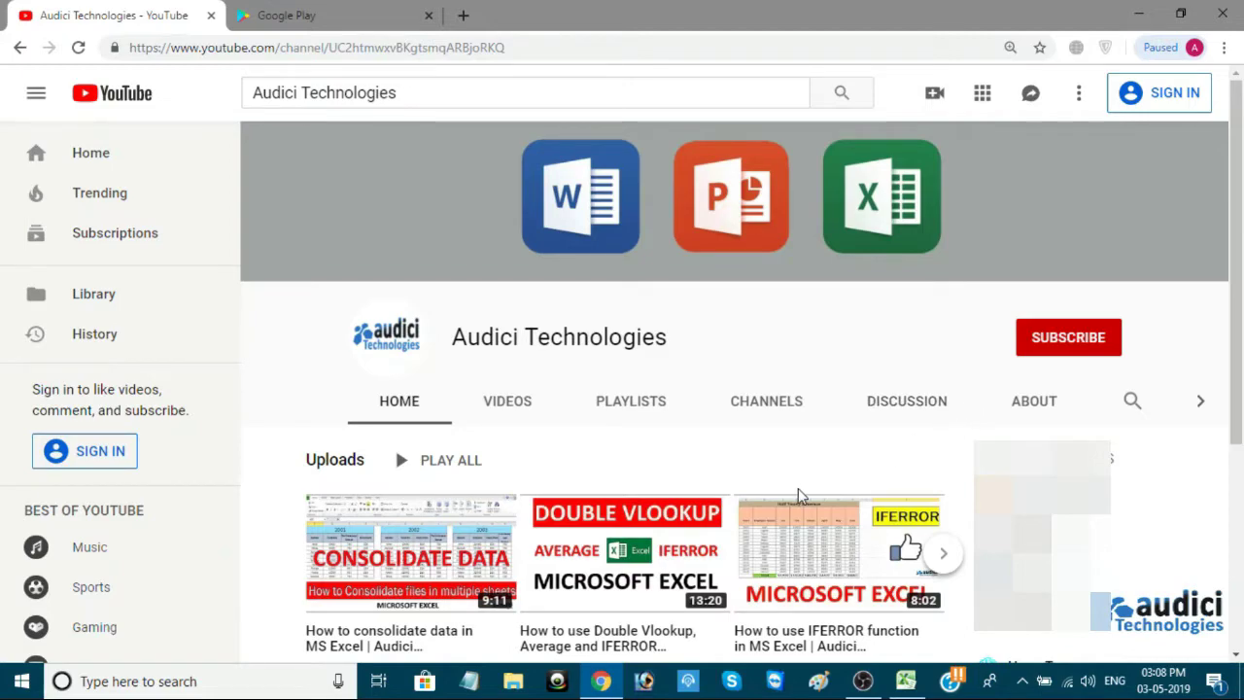
Search the Google Play store for 'Audici Technologies'
{"action": "left_click", "coordinate": [339, 16]}
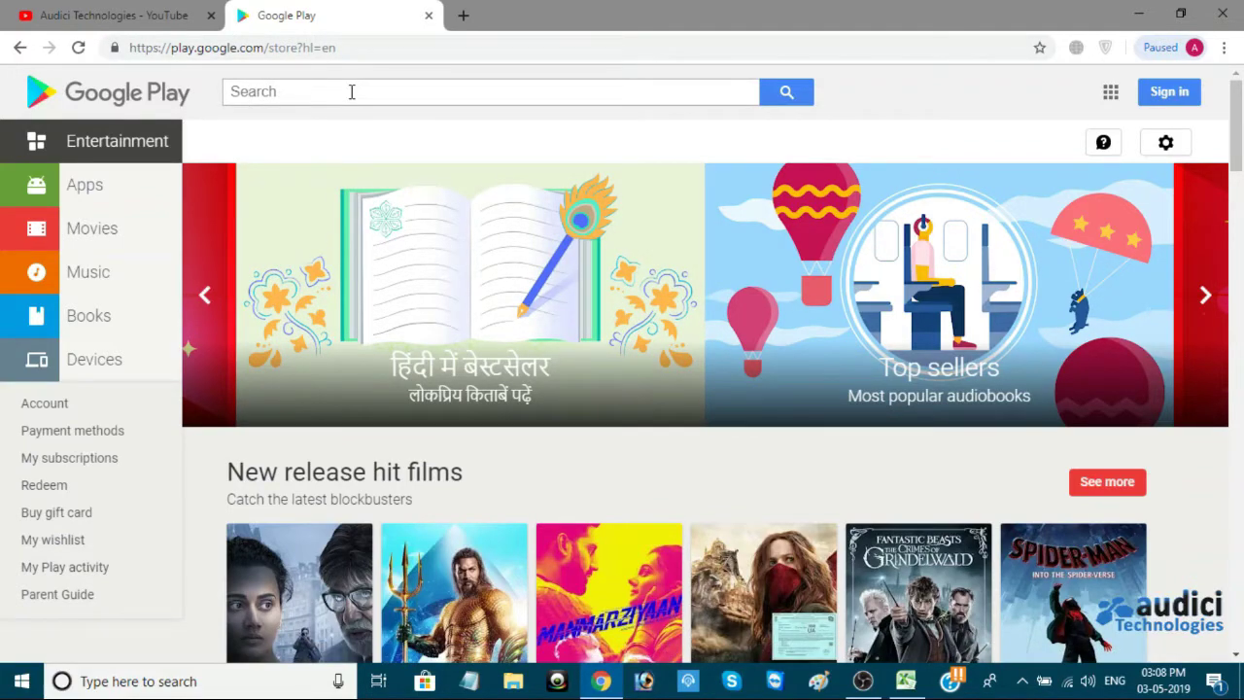
{"action": "left_click", "coordinate": [352, 91]}
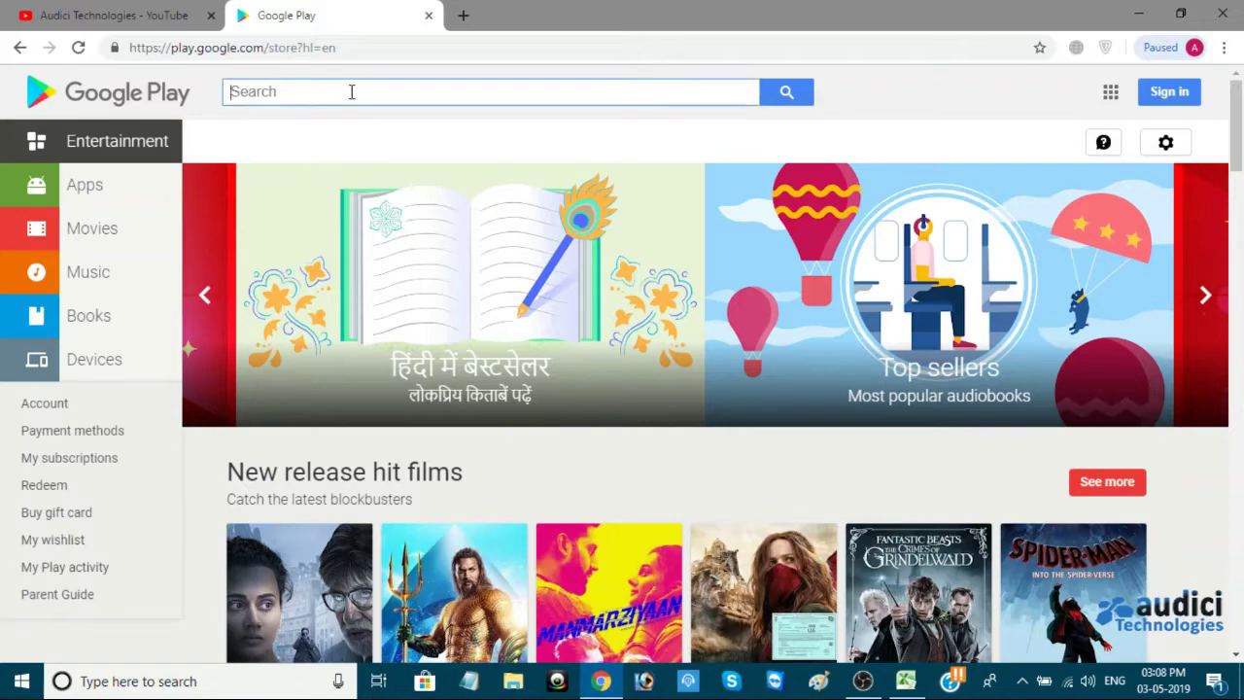
{"action": "type", "text": "Audici "}
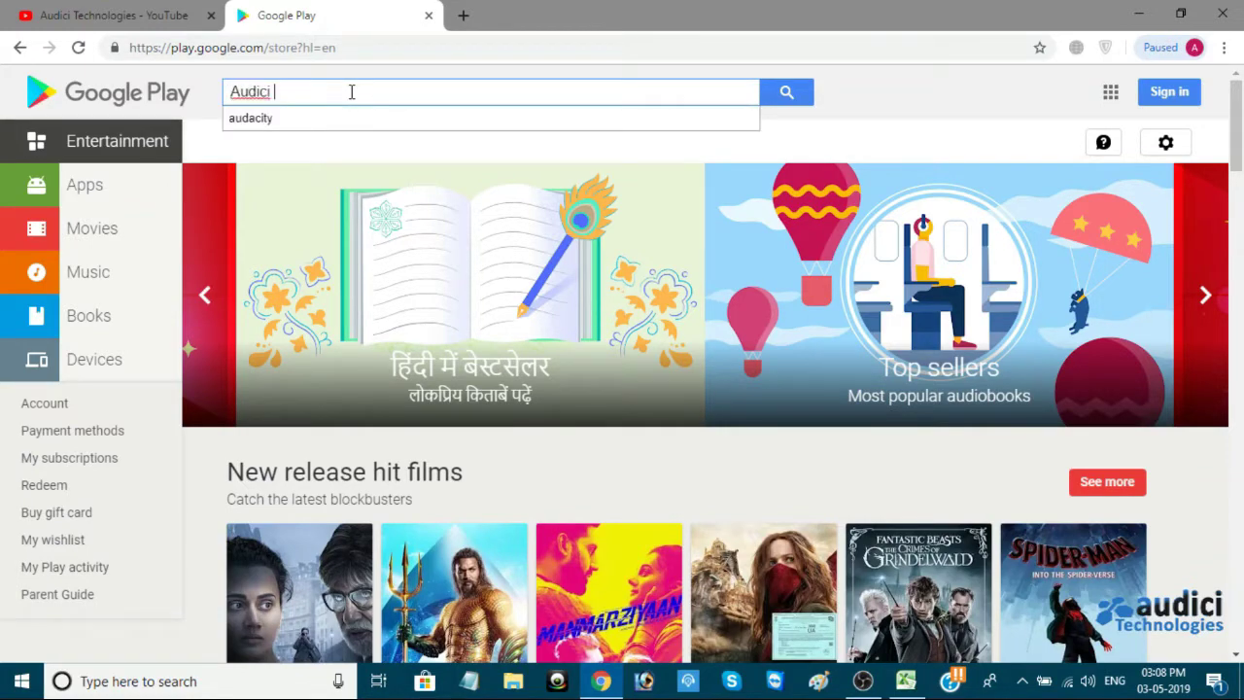
{"action": "type", "text": "Technologies"}
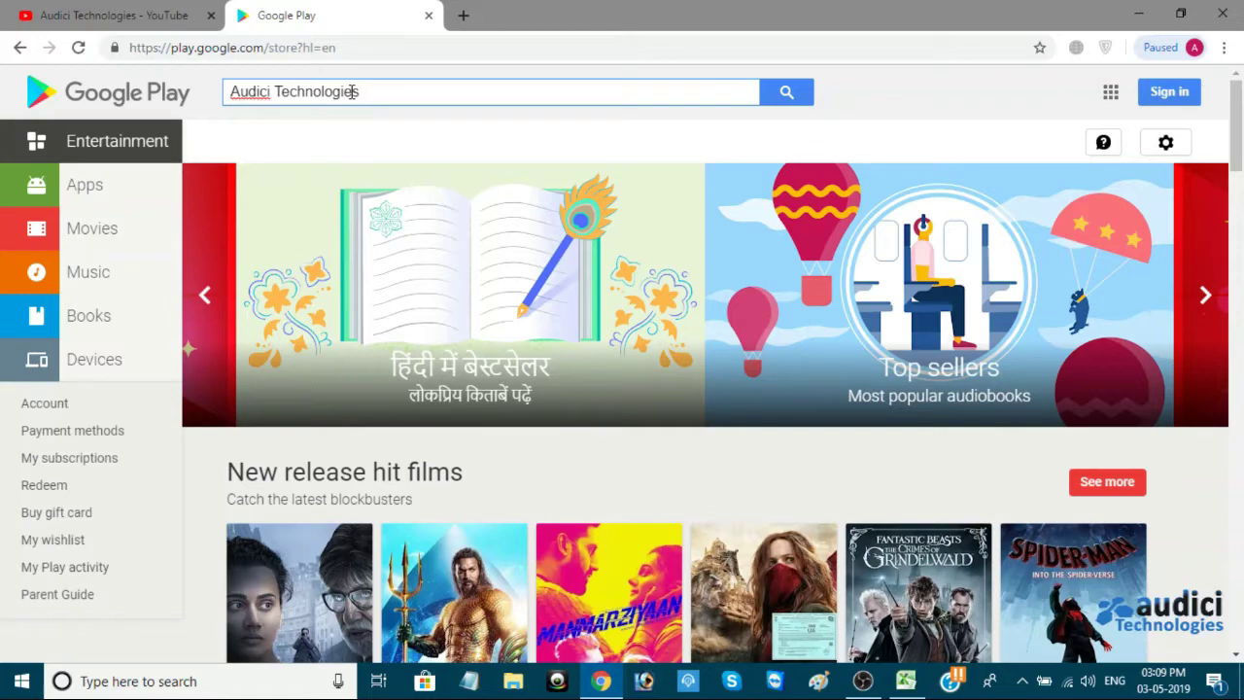
{"action": "key", "text": "Return"}
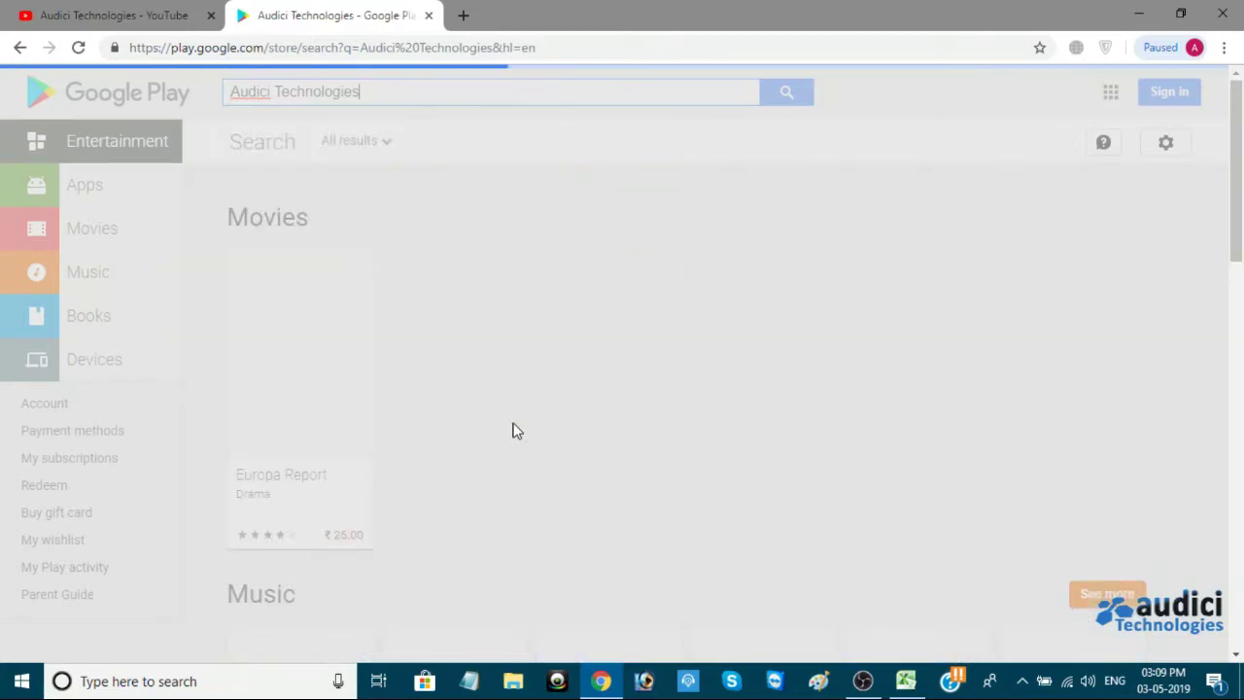
Open the Audici Technologies app card from the Apps results, then minimize Chrome
{"action": "scroll", "coordinate": [516, 431], "scroll_direction": "down", "scroll_amount": 1}
{"action": "scroll", "coordinate": [516, 430], "scroll_direction": "down", "scroll_amount": 6}
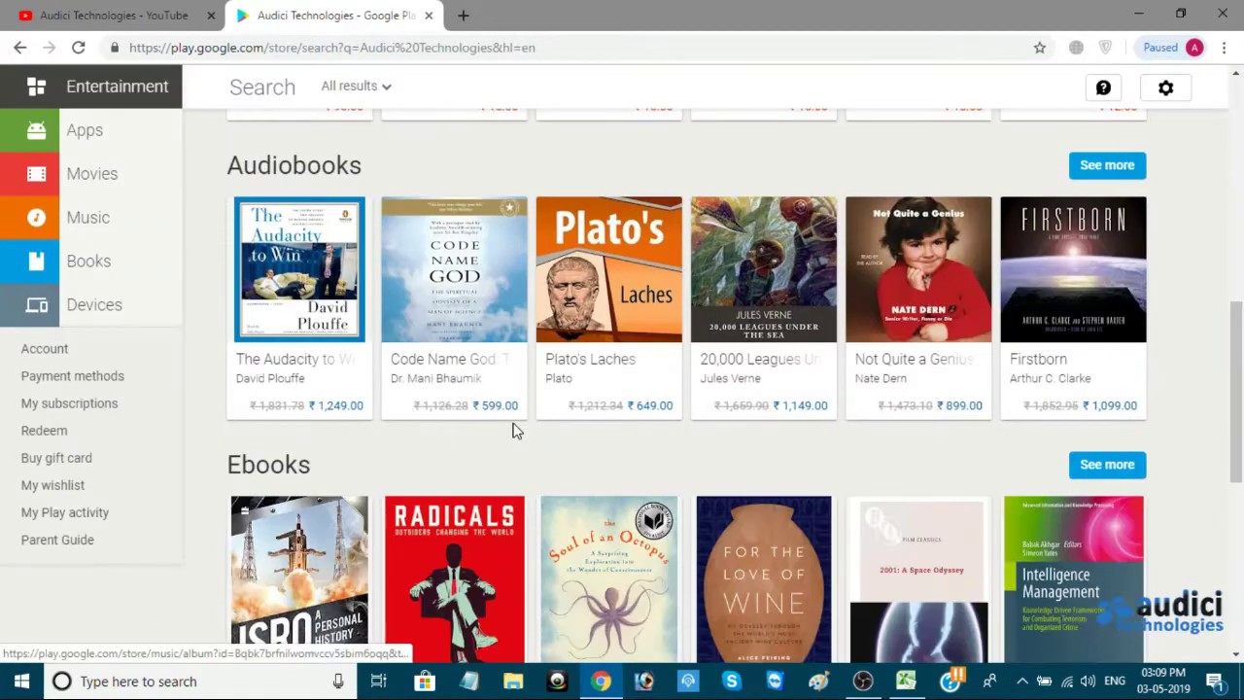
{"action": "scroll", "coordinate": [516, 431], "scroll_direction": "down", "scroll_amount": 2}
{"action": "scroll", "coordinate": [513, 423], "scroll_direction": "down", "scroll_amount": 4}
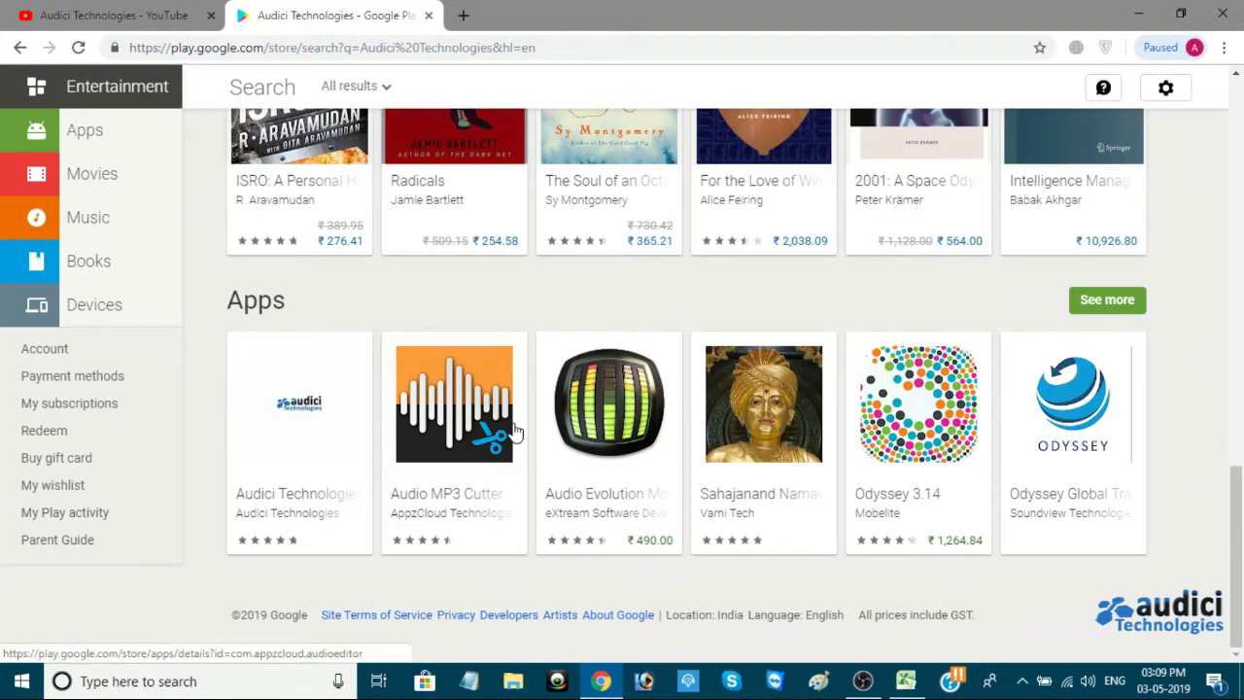
{"action": "left_click", "coordinate": [291, 401]}
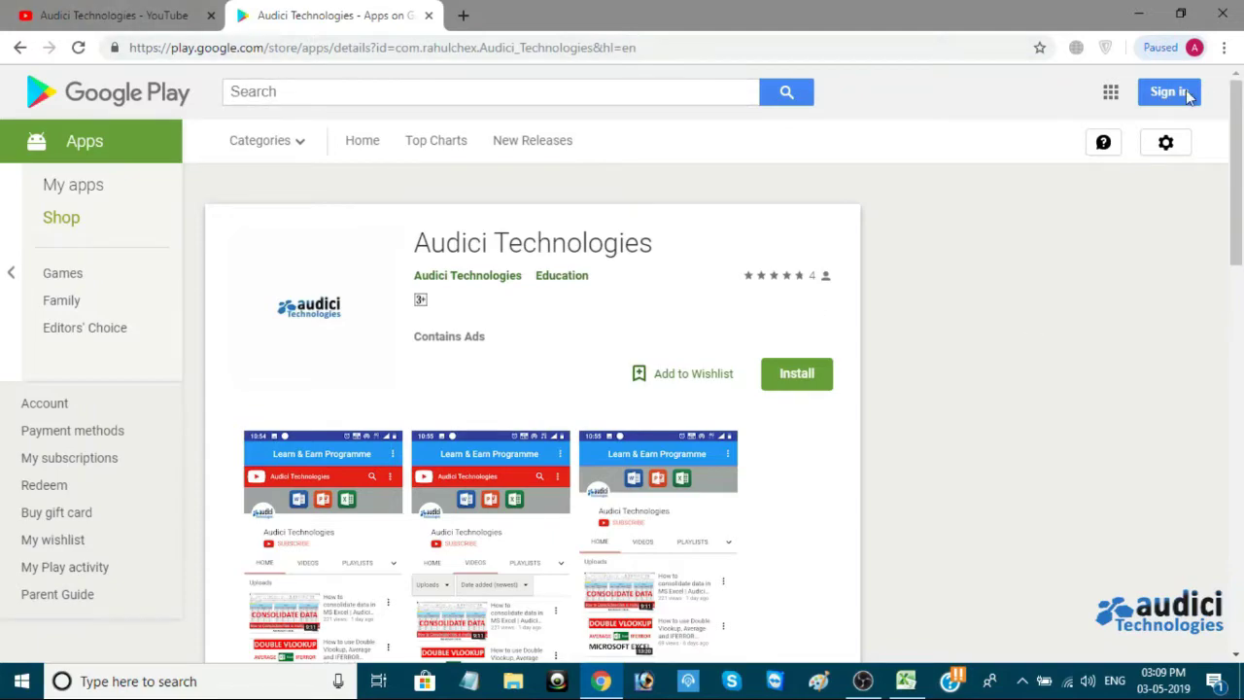
{"action": "left_click", "coordinate": [1140, 14]}
Refresh the Windows desktop from its right-click menu
{"action": "right_click", "coordinate": [571, 169]}
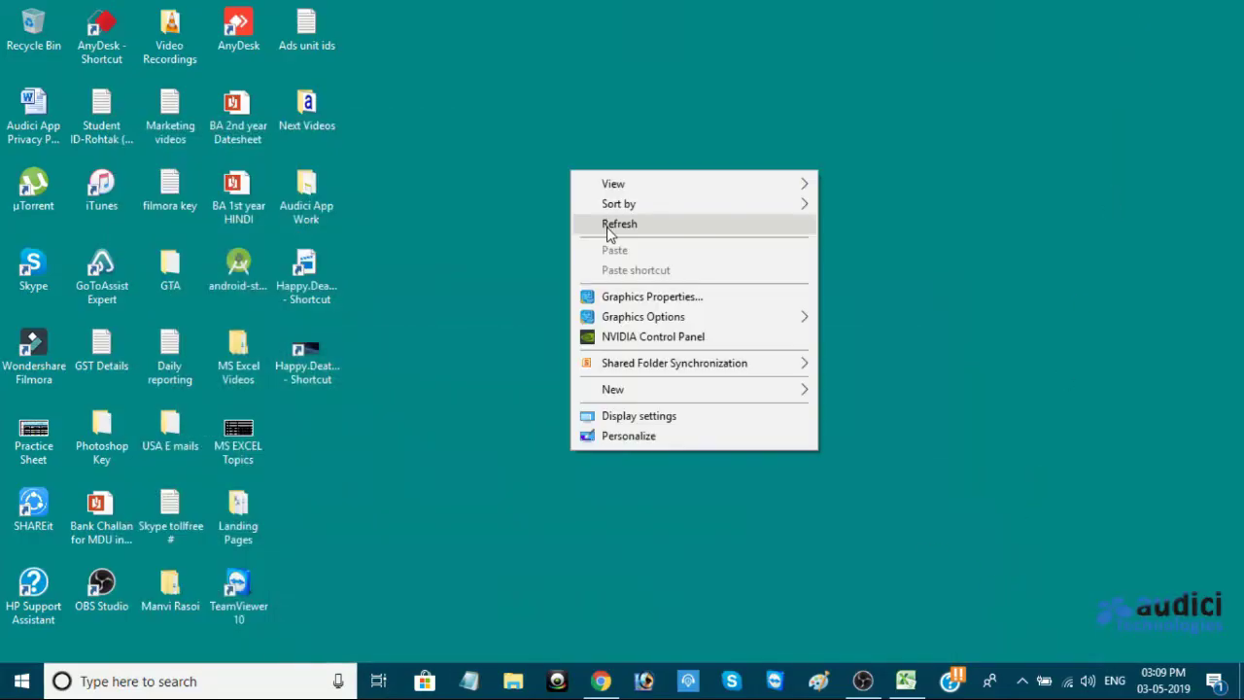
{"action": "left_click", "coordinate": [612, 225]}
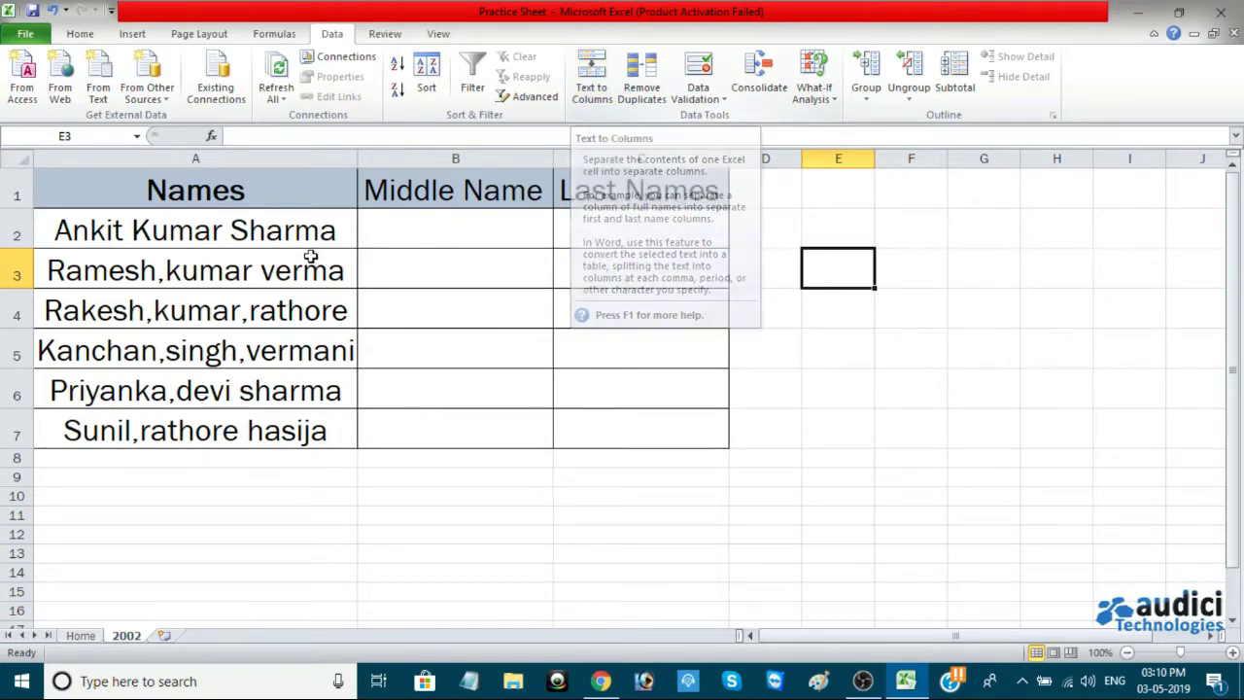
Select the names in A2:A7 and start Text to Columns with Delimited kept
{"action": "left_click", "coordinate": [634, 550]}
{"action": "left_click_drag", "start_coordinate": [198, 241], "coordinate": [270, 428]}
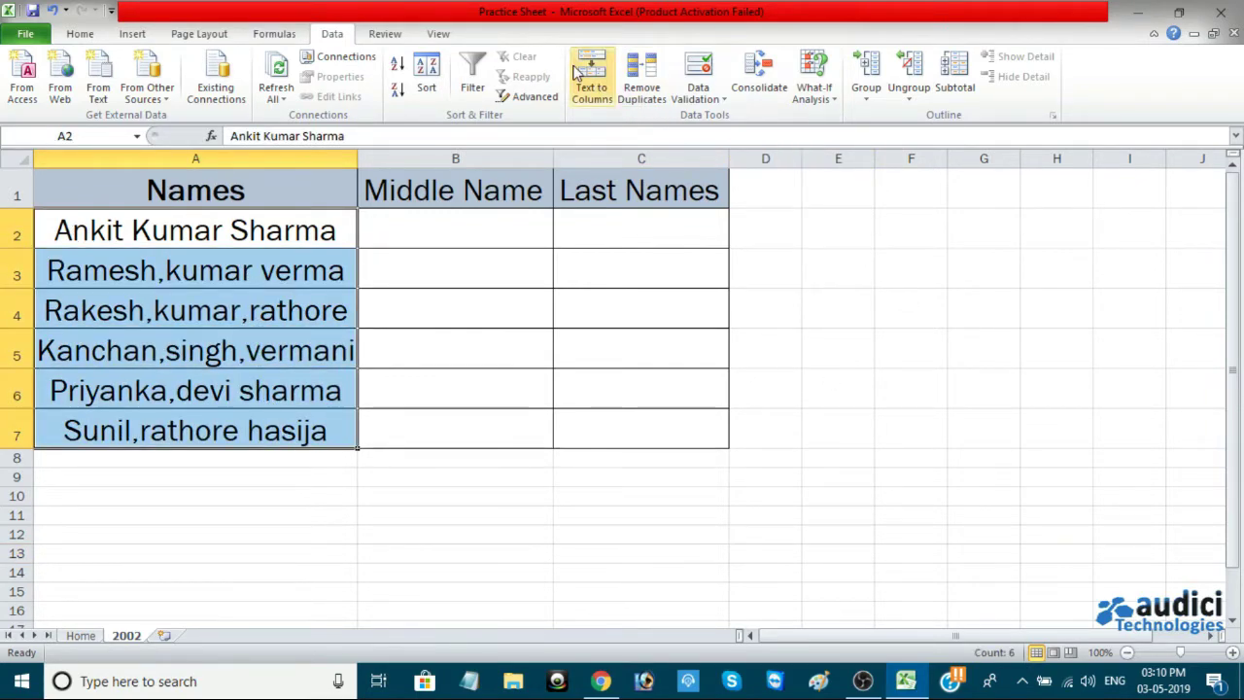
{"action": "left_click", "coordinate": [591, 89]}
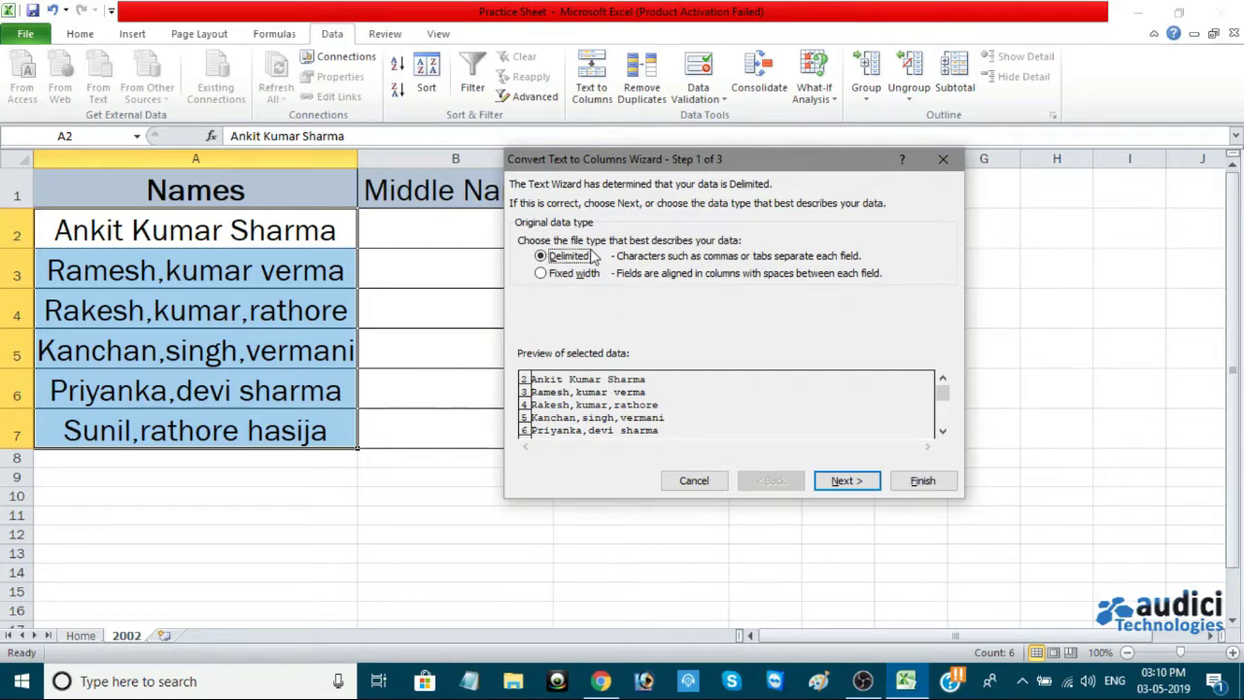
{"action": "left_click", "coordinate": [862, 489]}
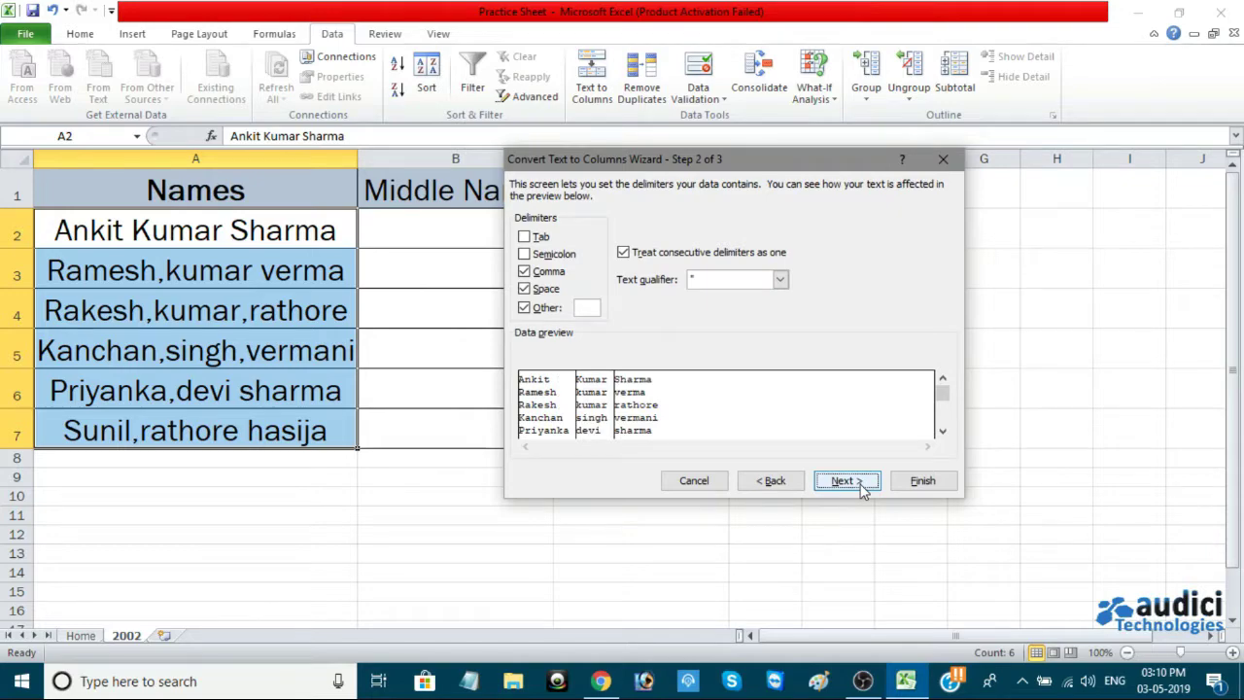
Split the names at Comma, Space and Other delimiters, treating consecutive delimiters as one
{"action": "left_click", "coordinate": [526, 273]}
{"action": "left_click", "coordinate": [525, 289]}
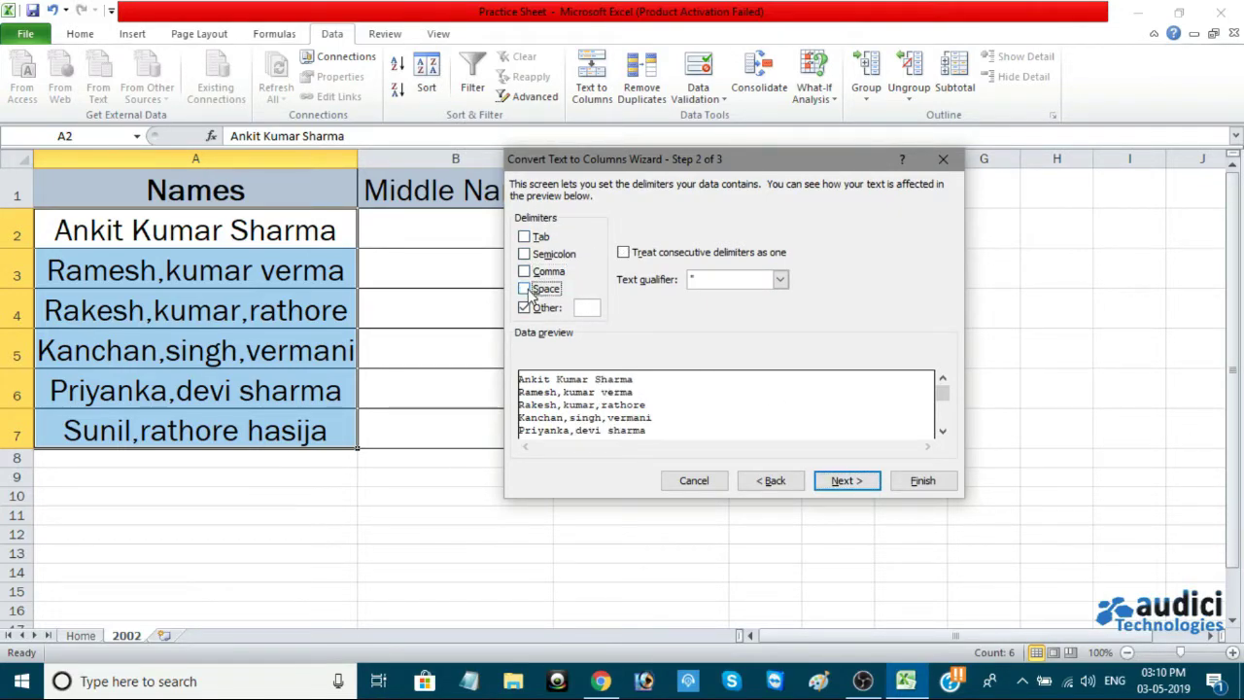
{"action": "left_click", "coordinate": [525, 308]}
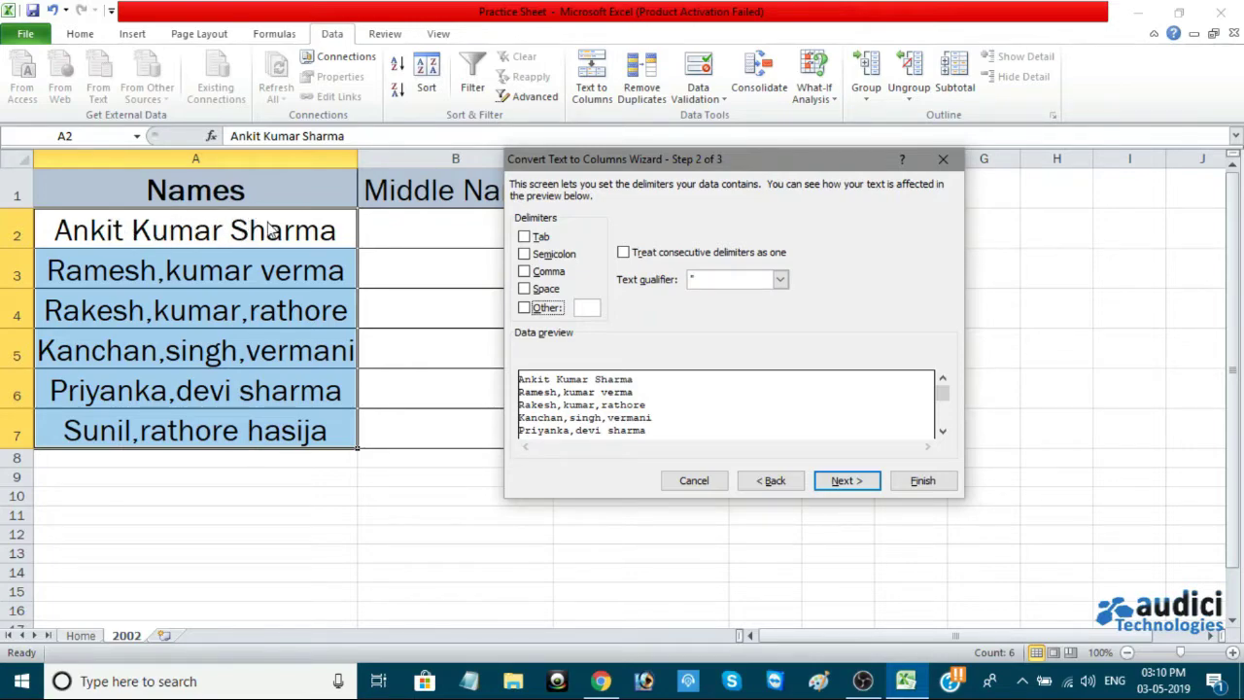
{"action": "left_click", "coordinate": [525, 291]}
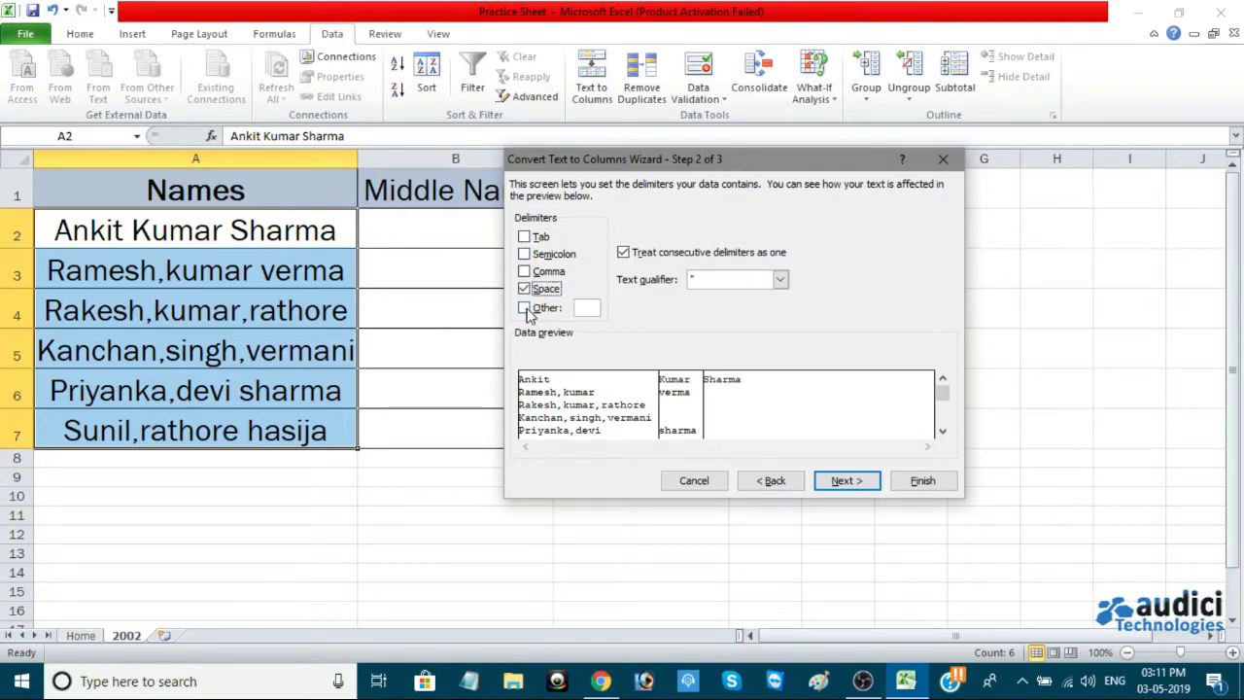
{"action": "left_click", "coordinate": [525, 272]}
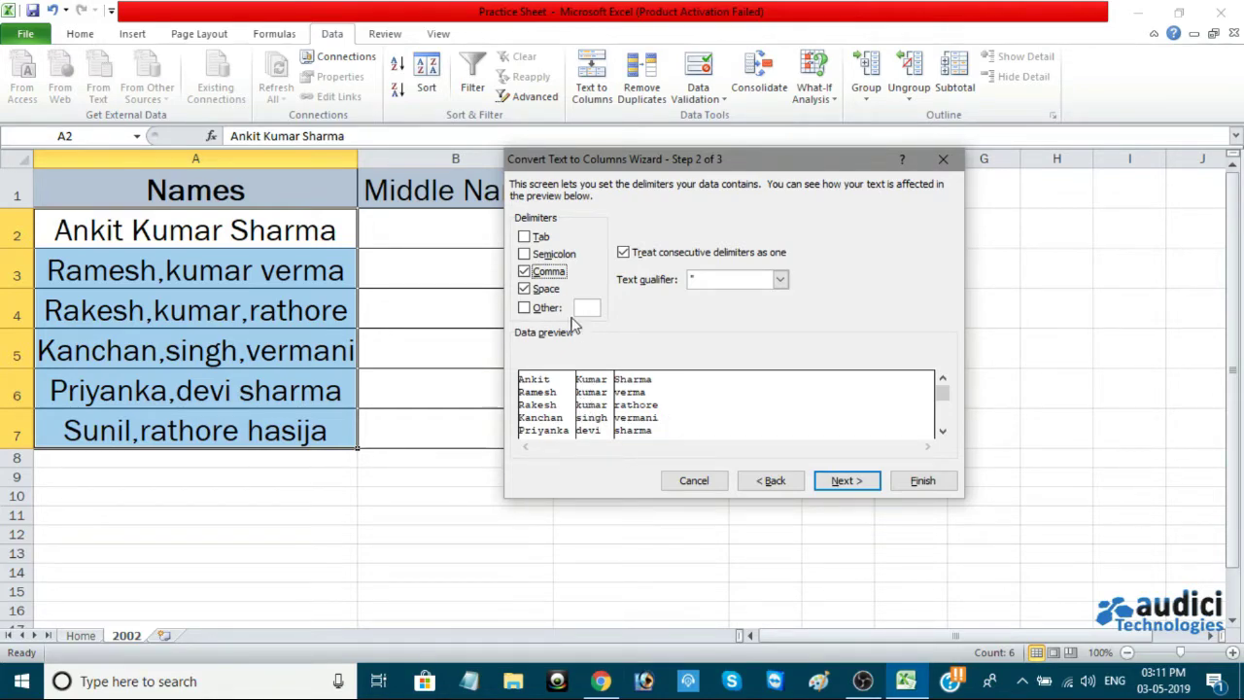
{"action": "left_click", "coordinate": [526, 255]}
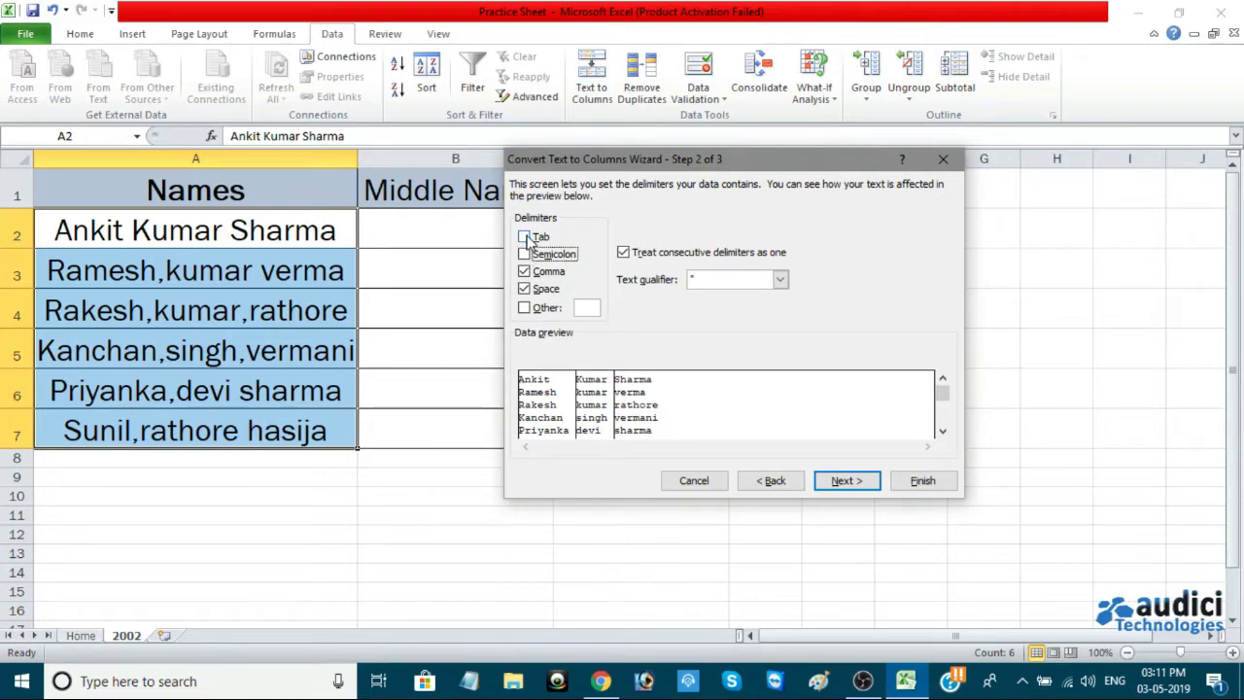
{"action": "left_click", "coordinate": [526, 238]}
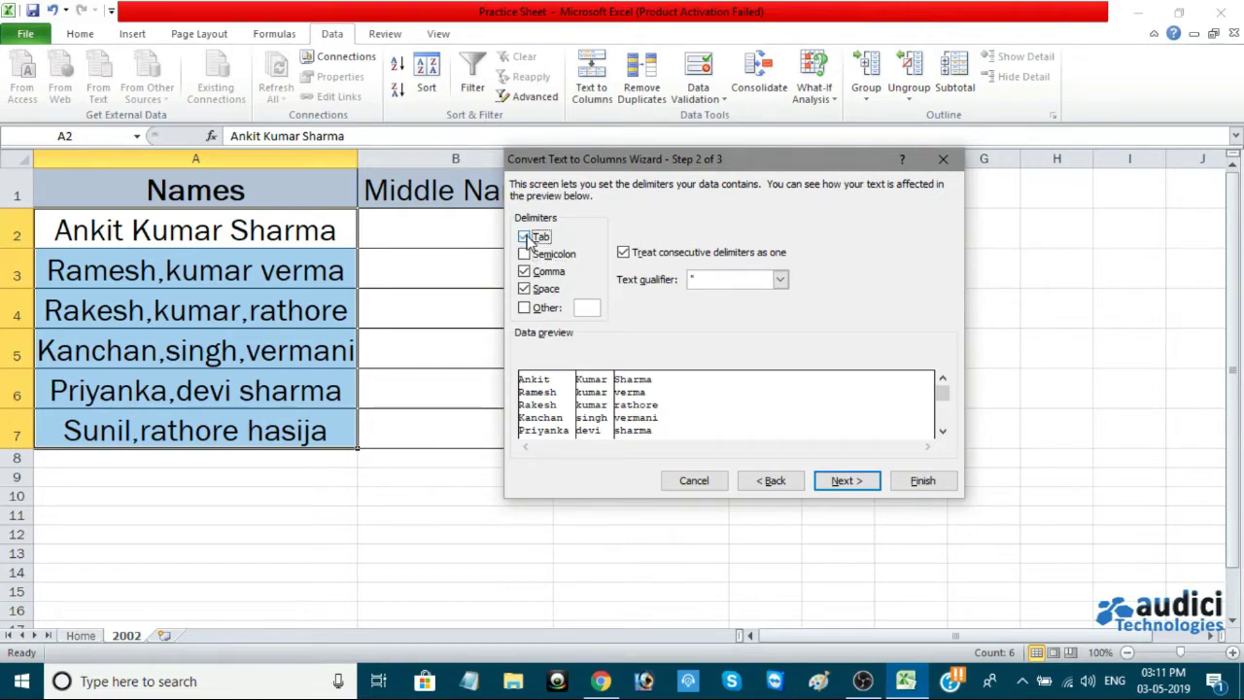
{"action": "left_click", "coordinate": [524, 308]}
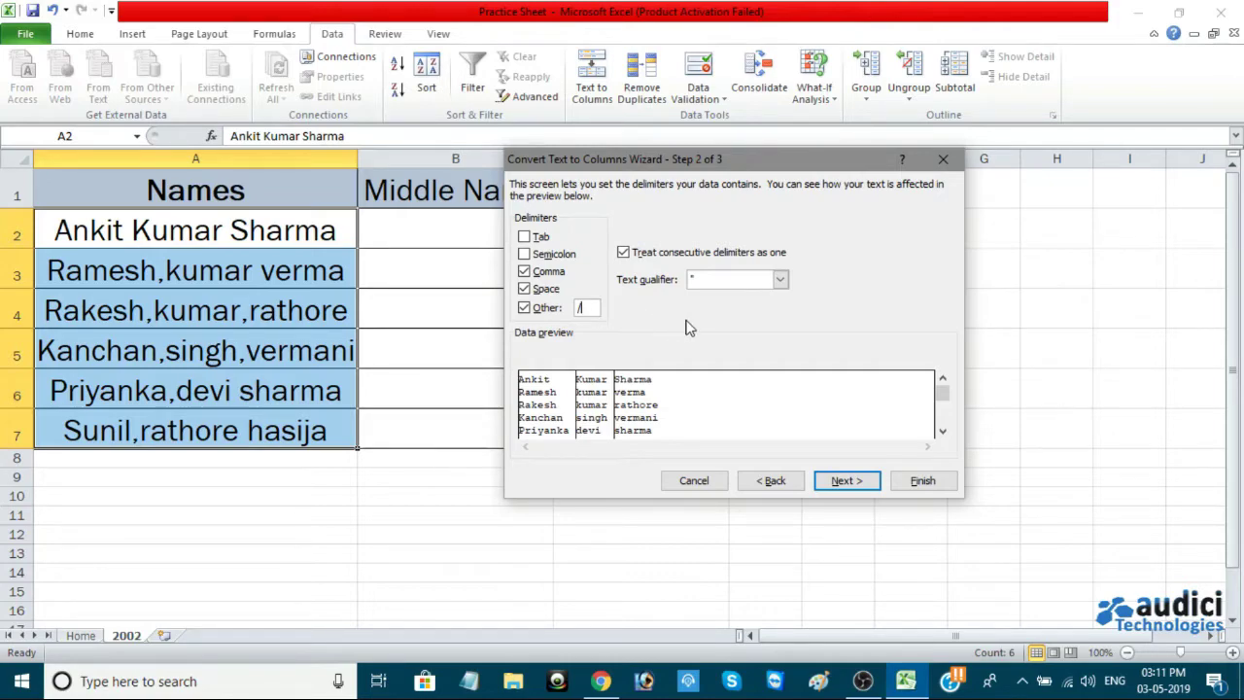
{"action": "left_click", "coordinate": [597, 312]}
{"action": "type", "text": "/"}
{"action": "left_click", "coordinate": [627, 252]}
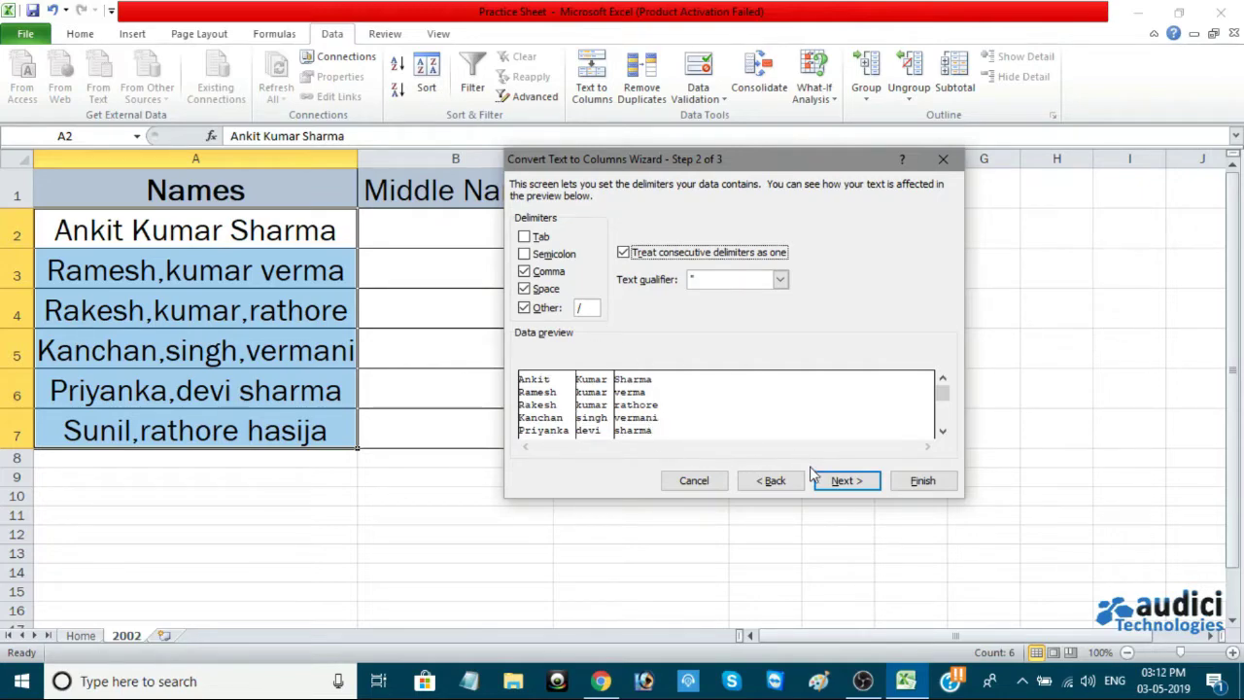
{"action": "left_click", "coordinate": [863, 482]}
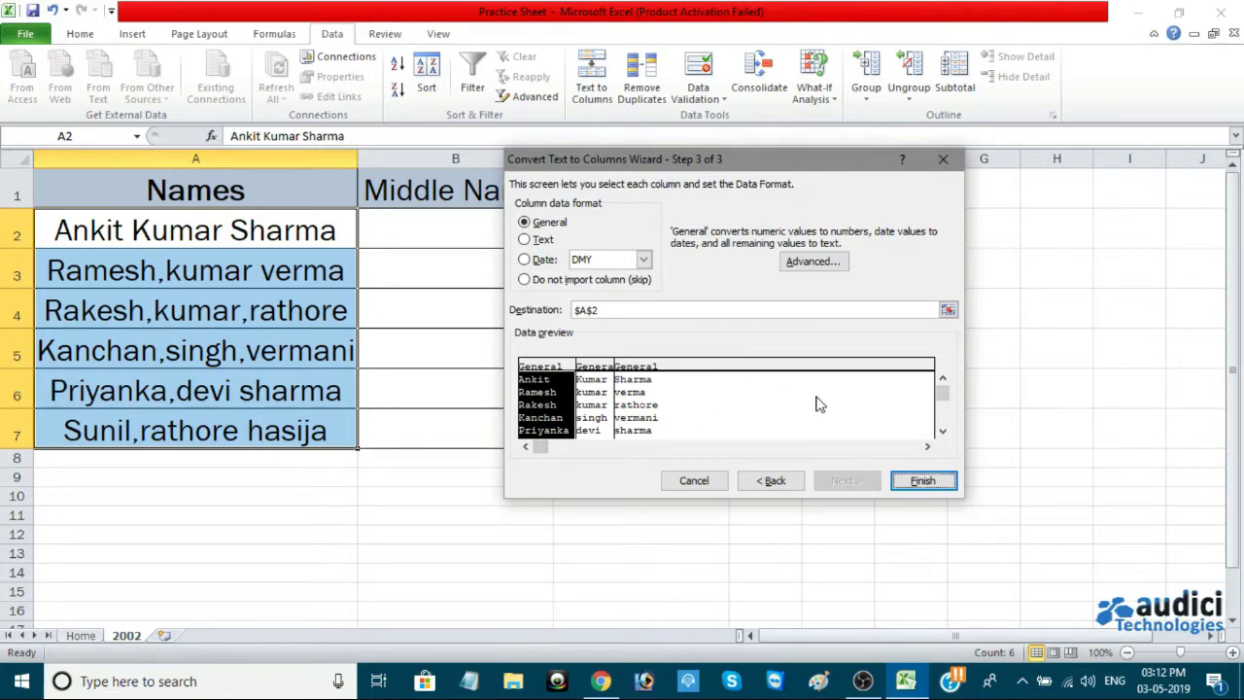
Finish the split, confirm replacing the destination cells, then undo it with Ctrl+Z
{"action": "left_click", "coordinate": [929, 483]}
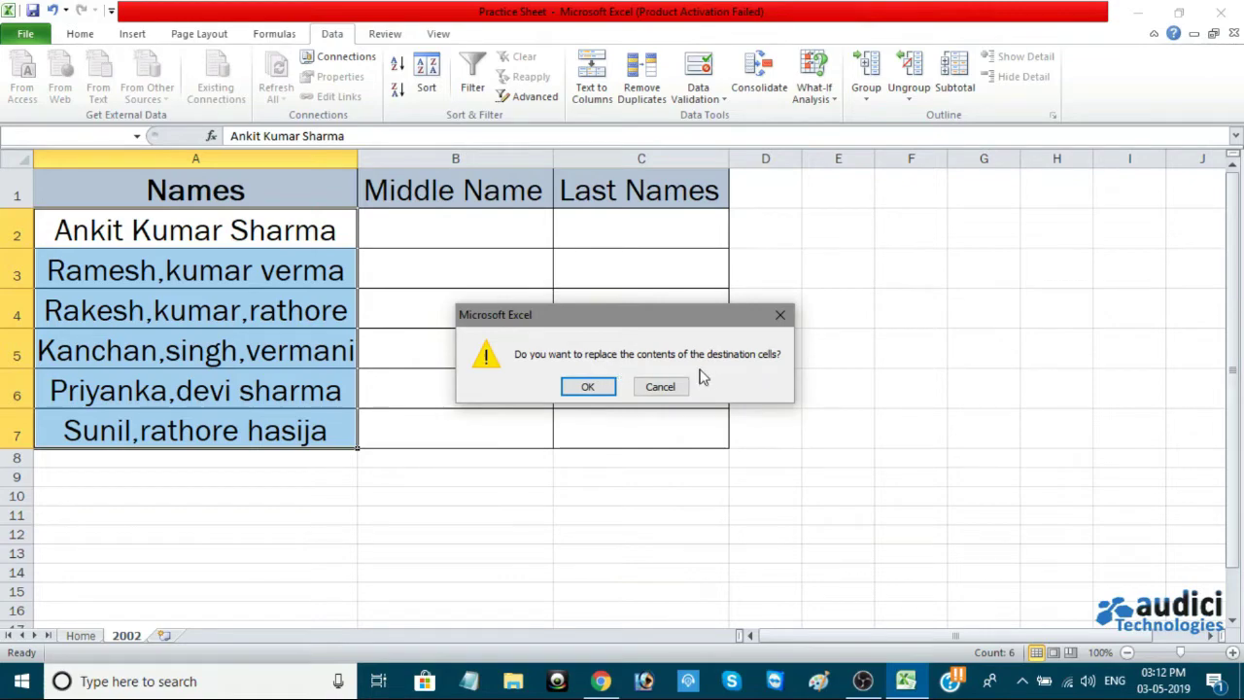
{"action": "left_click", "coordinate": [592, 387]}
{"action": "left_click", "coordinate": [503, 538]}
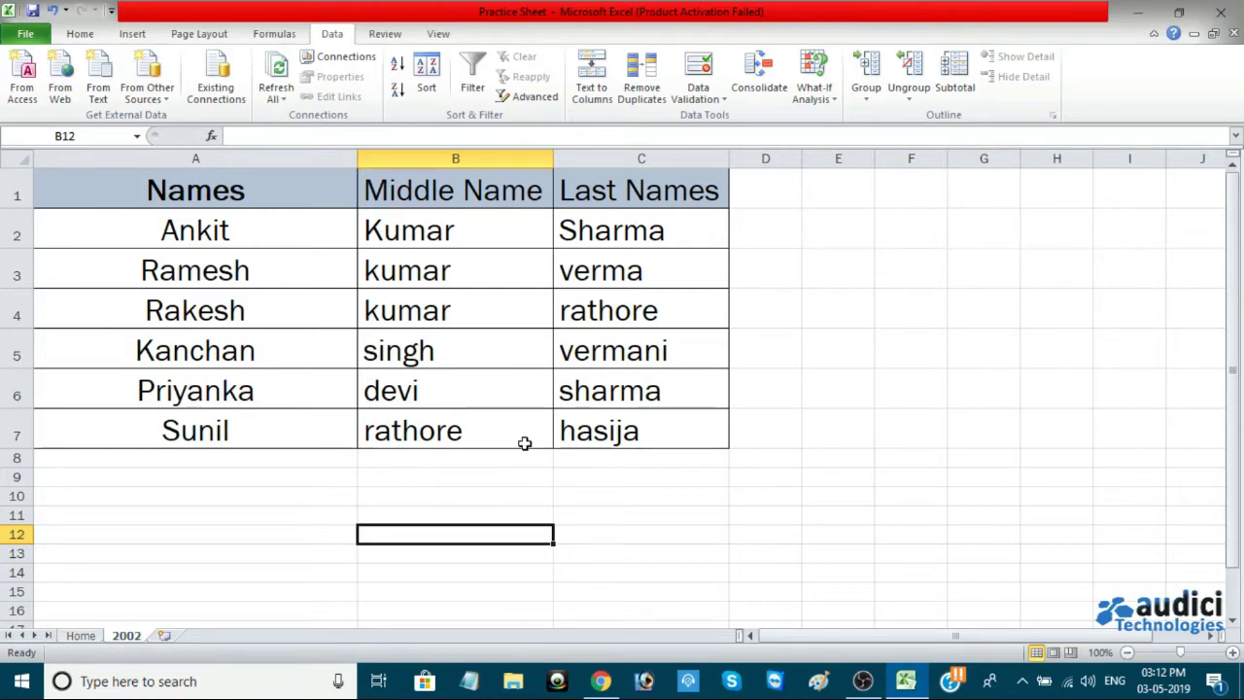
{"action": "key", "text": "ctrl+z"}
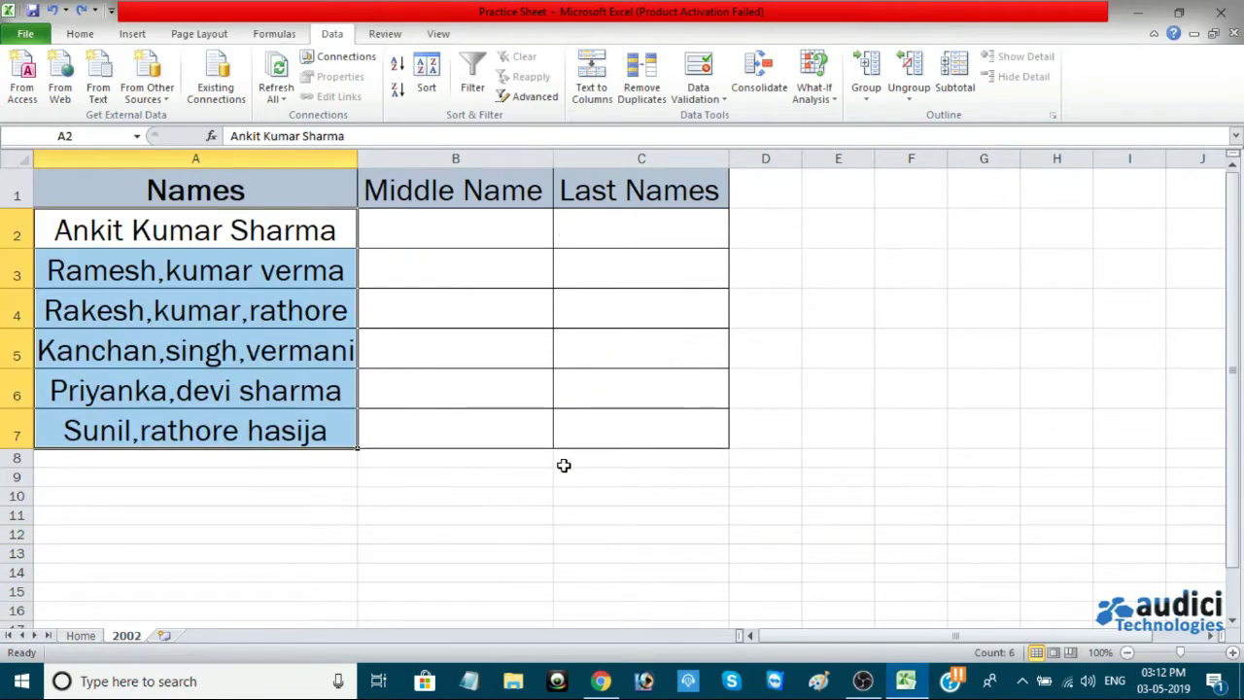
{"action": "left_click", "coordinate": [595, 83]}
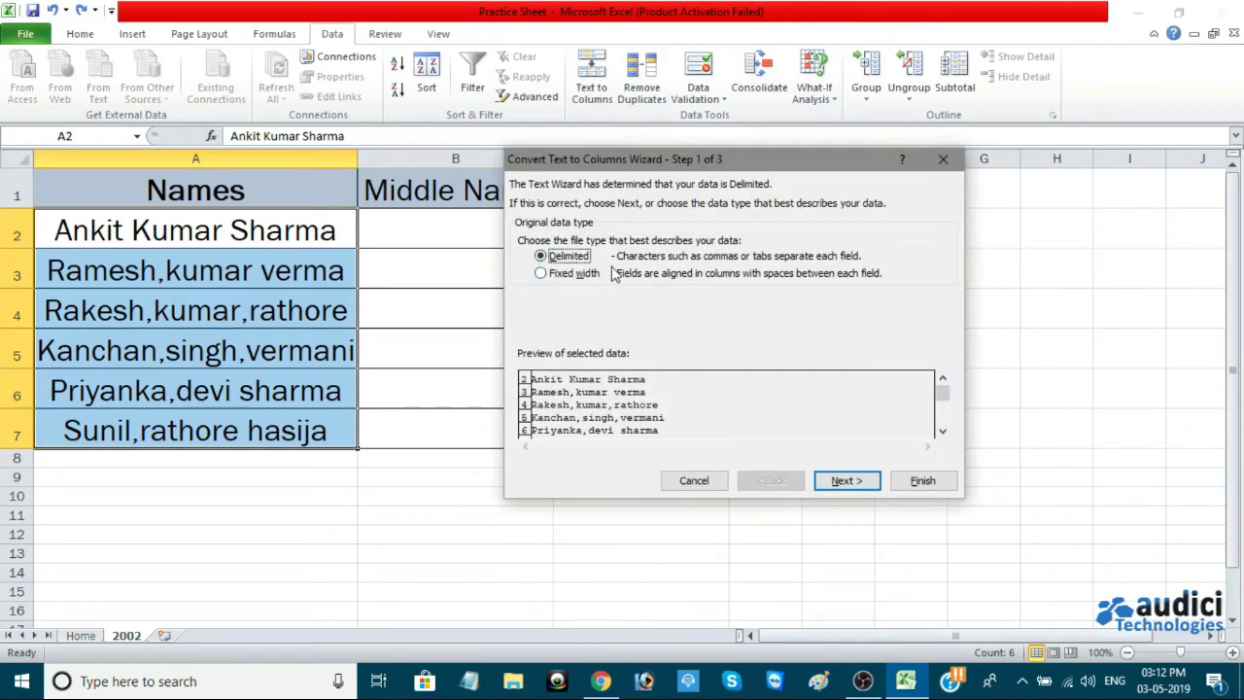
{"action": "left_click", "coordinate": [841, 478]}
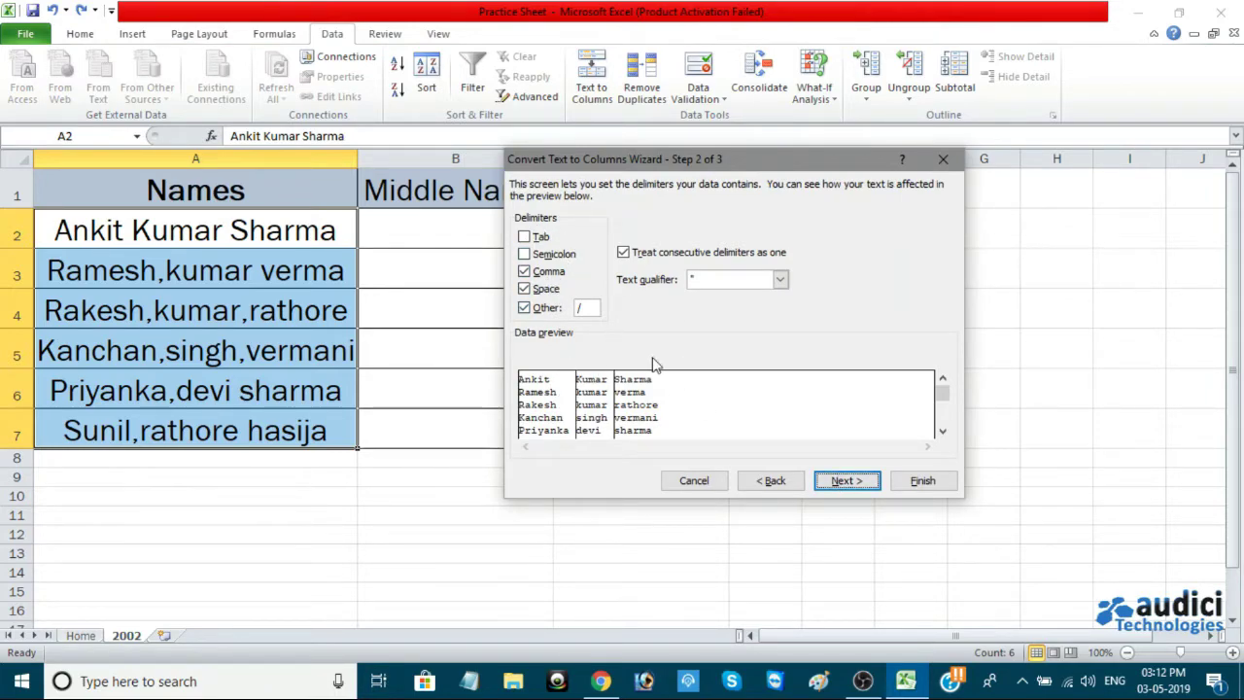
{"action": "left_click", "coordinate": [775, 481]}
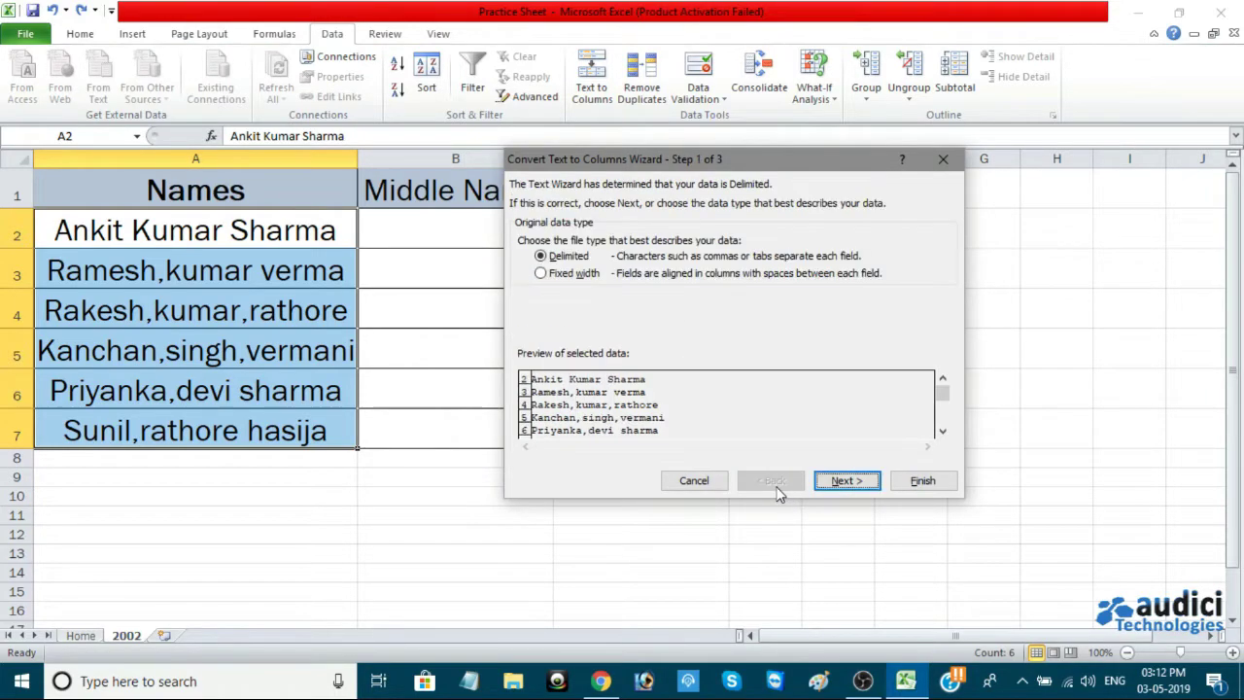
{"action": "left_click", "coordinate": [542, 274]}
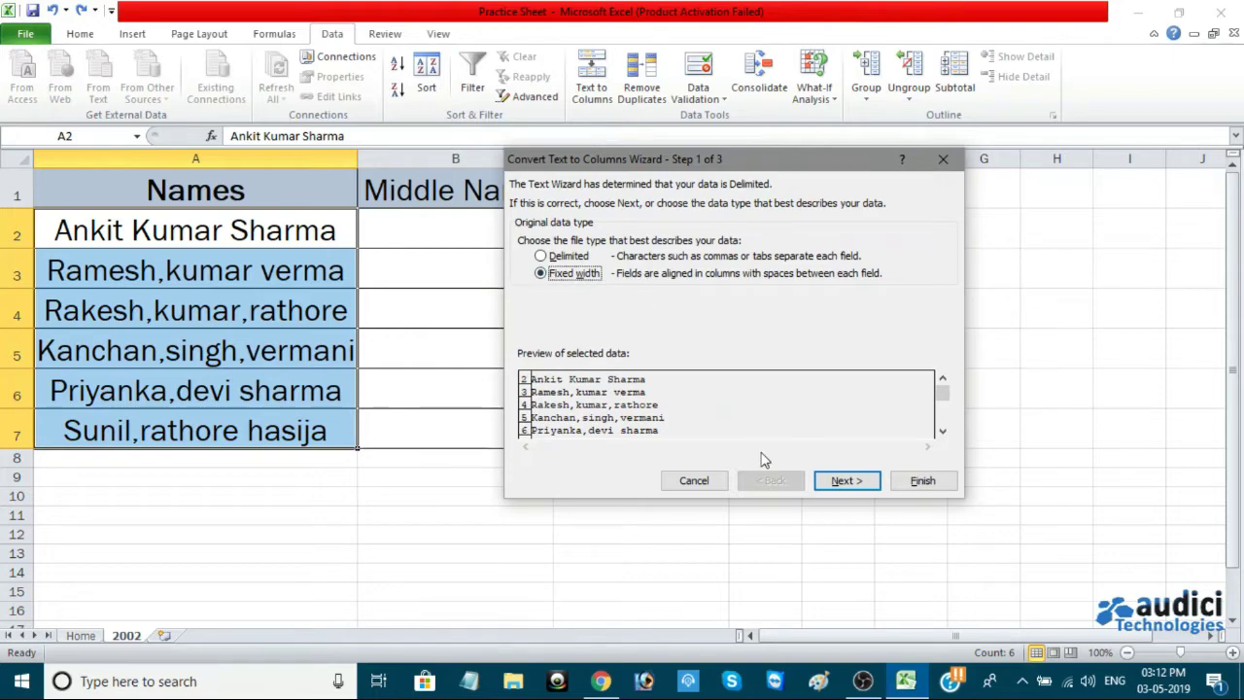
{"action": "left_click", "coordinate": [845, 482]}
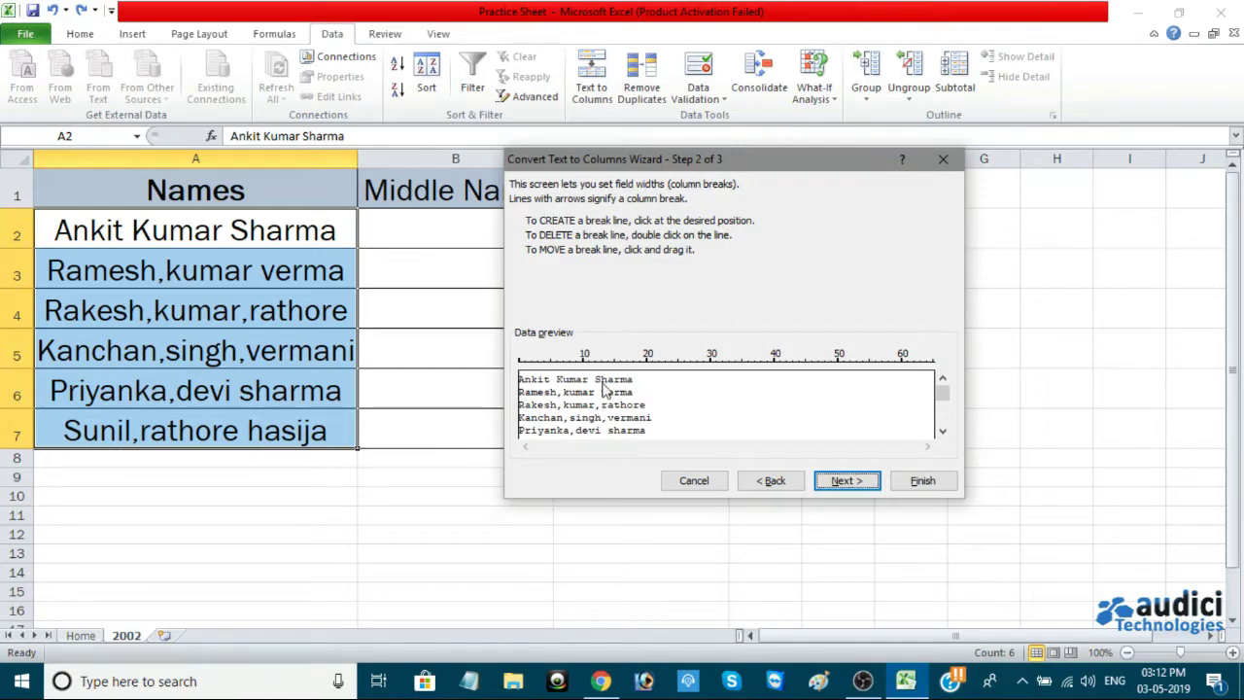
{"action": "left_click", "coordinate": [556, 365]}
{"action": "left_click", "coordinate": [596, 365]}
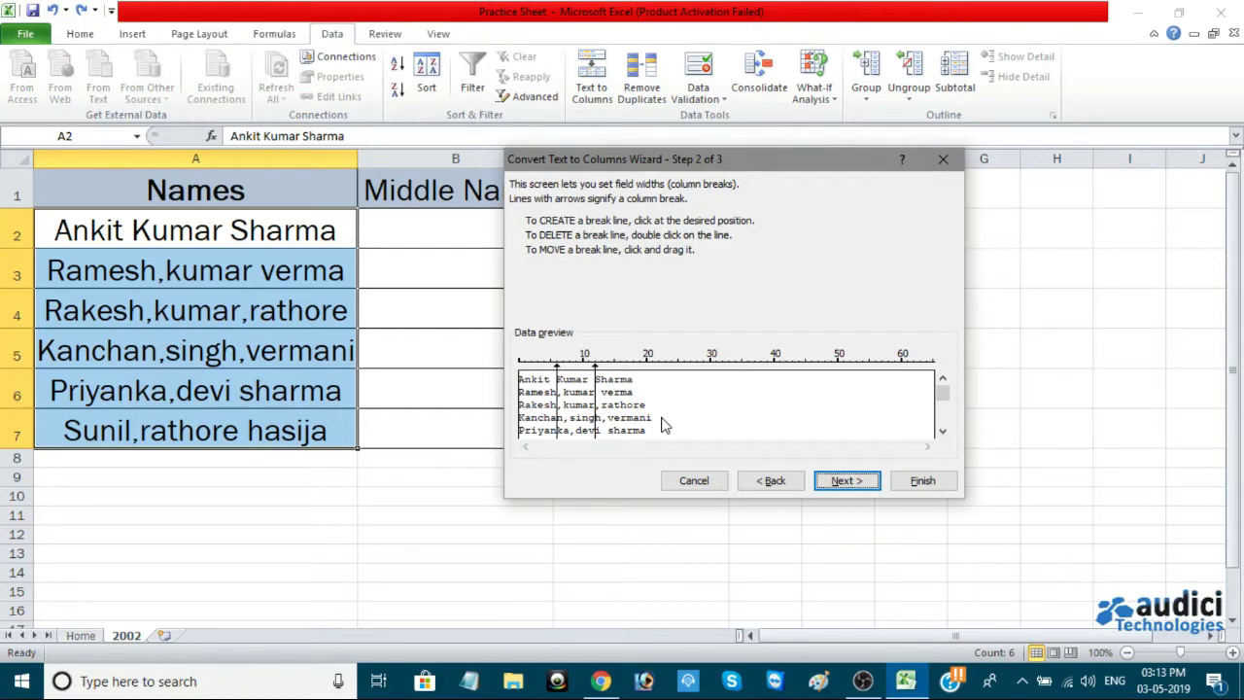
{"action": "left_click", "coordinate": [859, 483]}
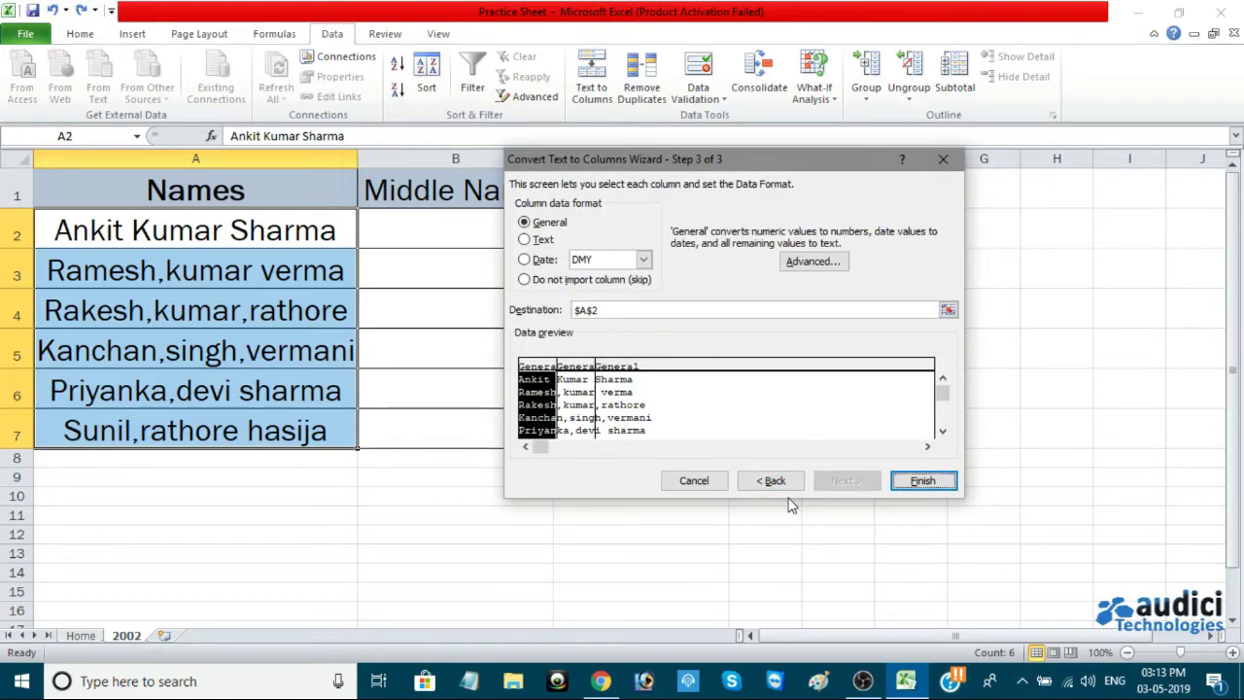
{"action": "left_click", "coordinate": [700, 481]}
{"action": "left_click", "coordinate": [502, 549]}
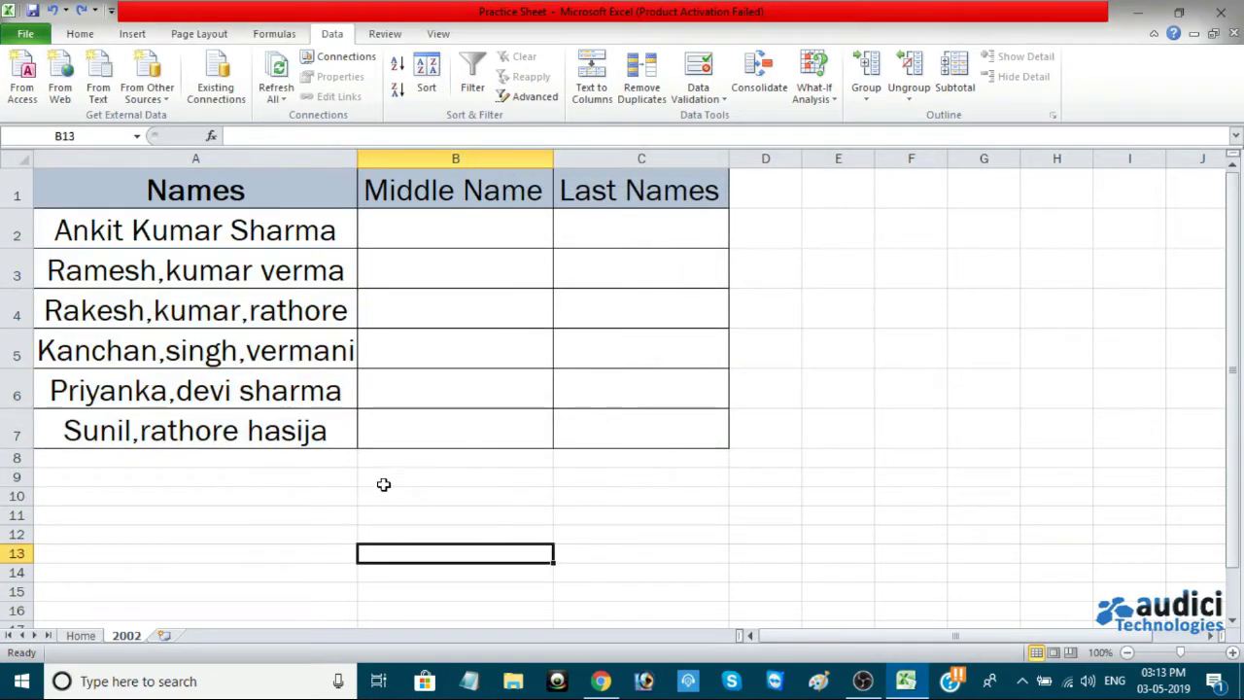
{"action": "left_click", "coordinate": [278, 491]}
{"action": "type", "text": "Amit"}
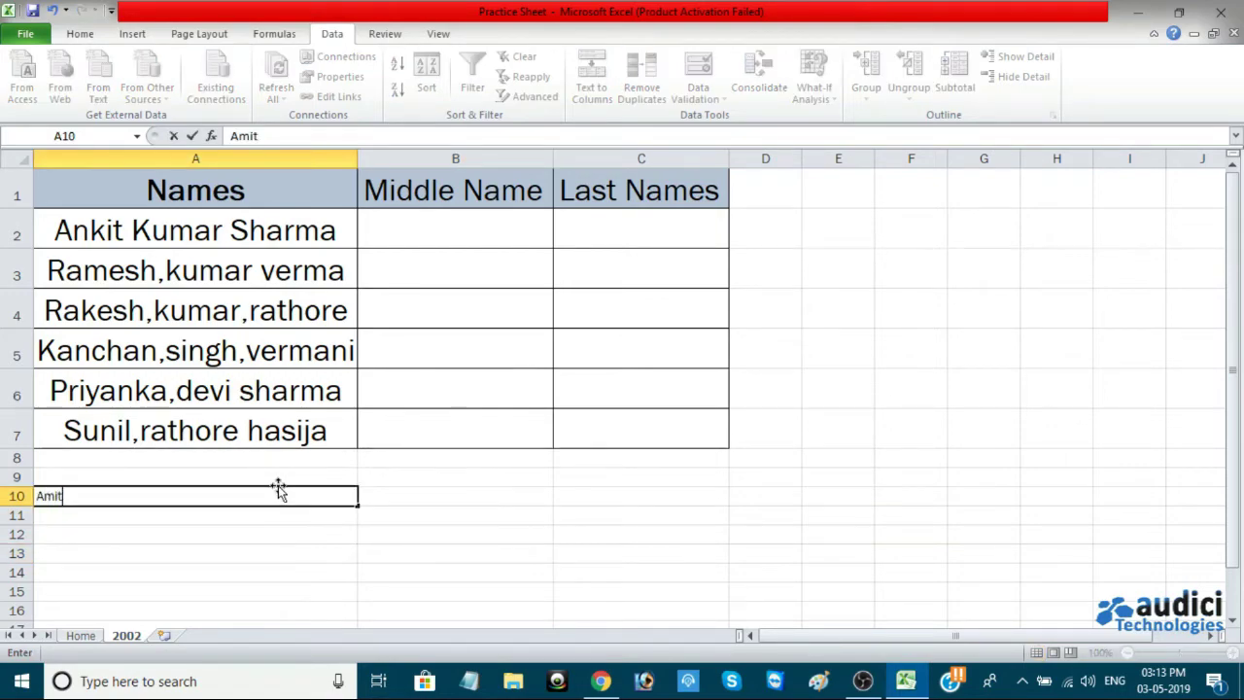
{"action": "type", "text": "Arya"}
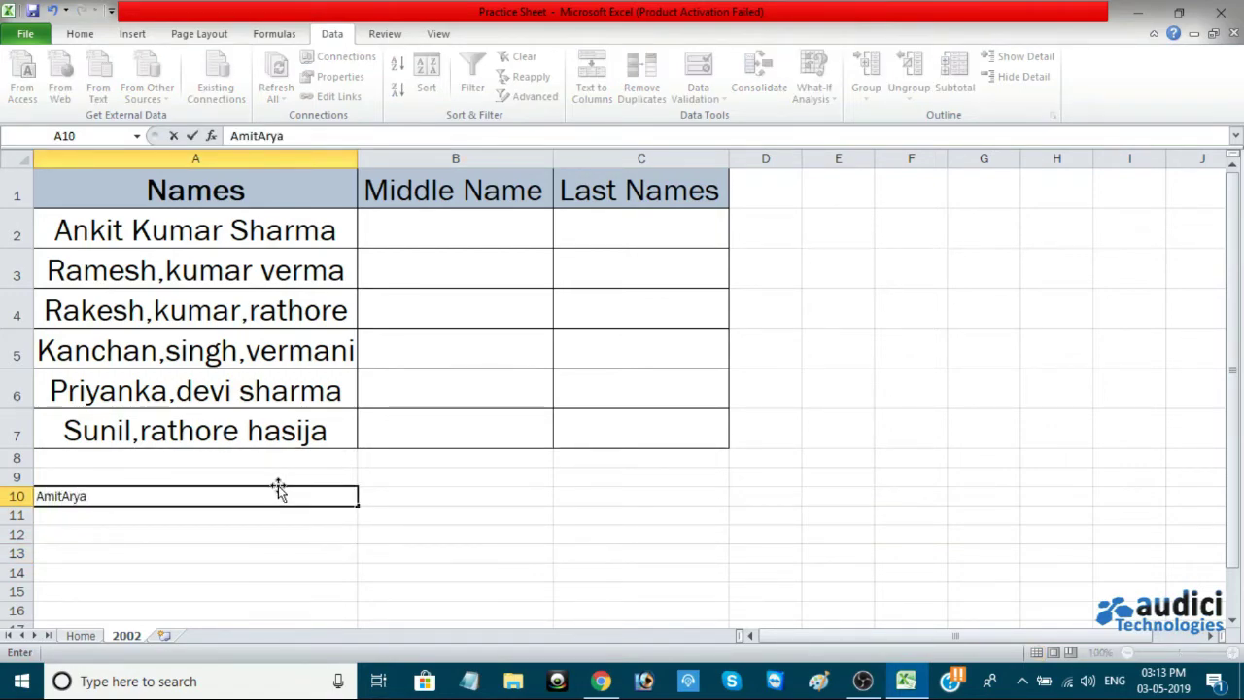
{"action": "key", "text": "Return"}
{"action": "left_click", "coordinate": [286, 509]}
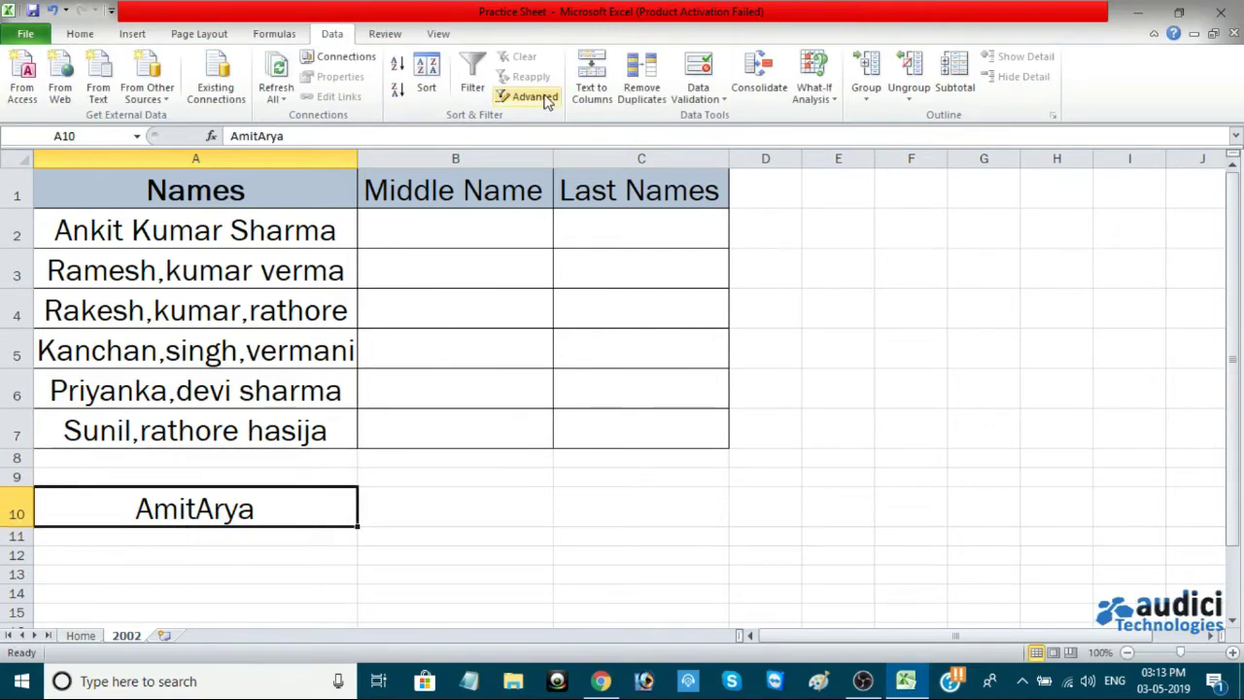
Split A10 at a fixed-width break after 'Amit', Text format, into A10 and B10
{"action": "left_click", "coordinate": [602, 80]}
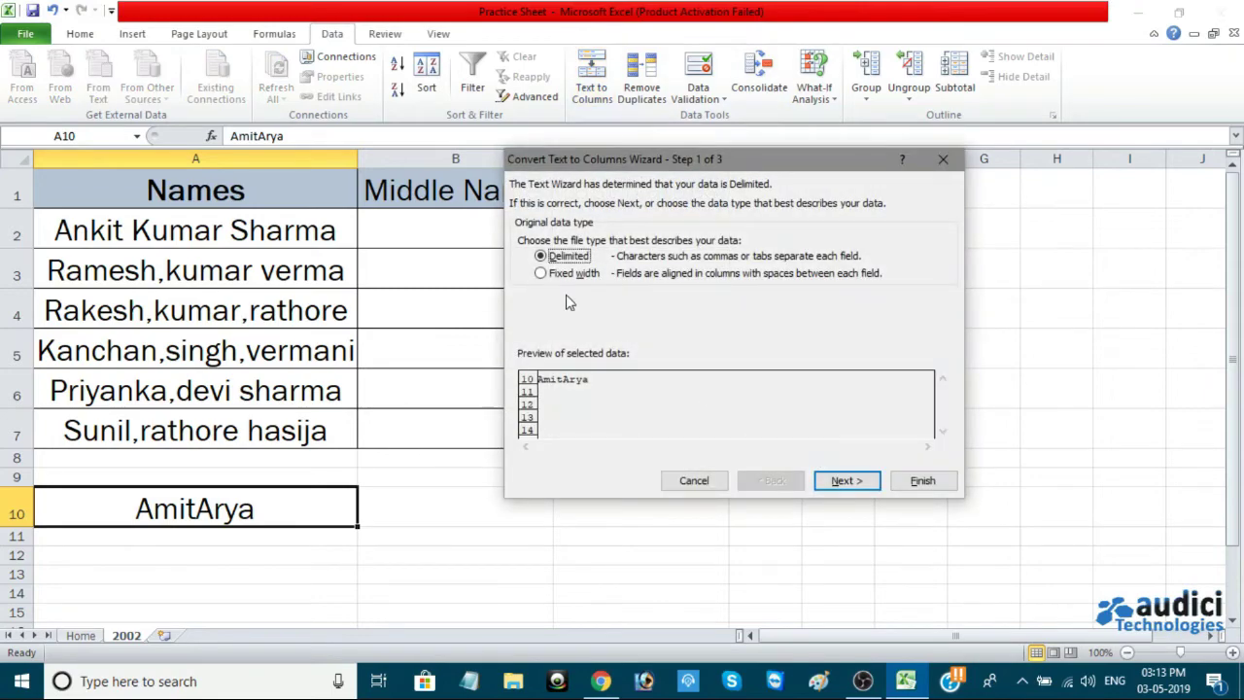
{"action": "left_click", "coordinate": [540, 273]}
{"action": "left_click", "coordinate": [847, 481]}
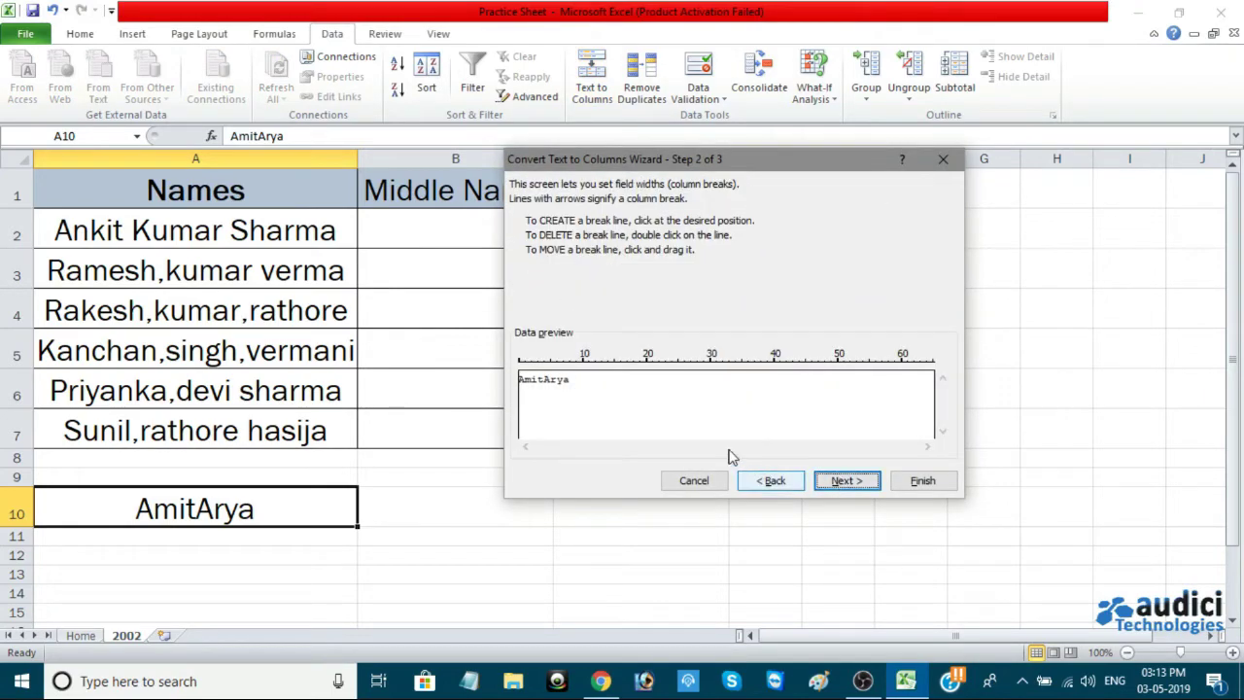
{"action": "left_click", "coordinate": [544, 367]}
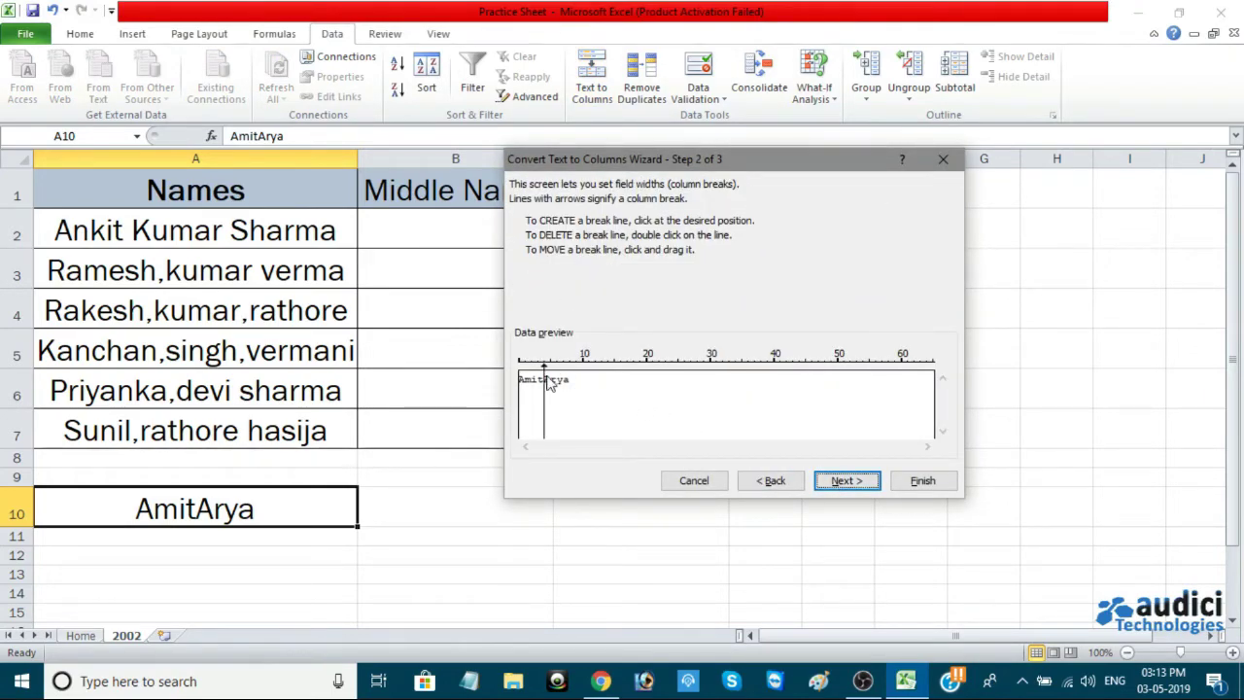
{"action": "left_click", "coordinate": [845, 486]}
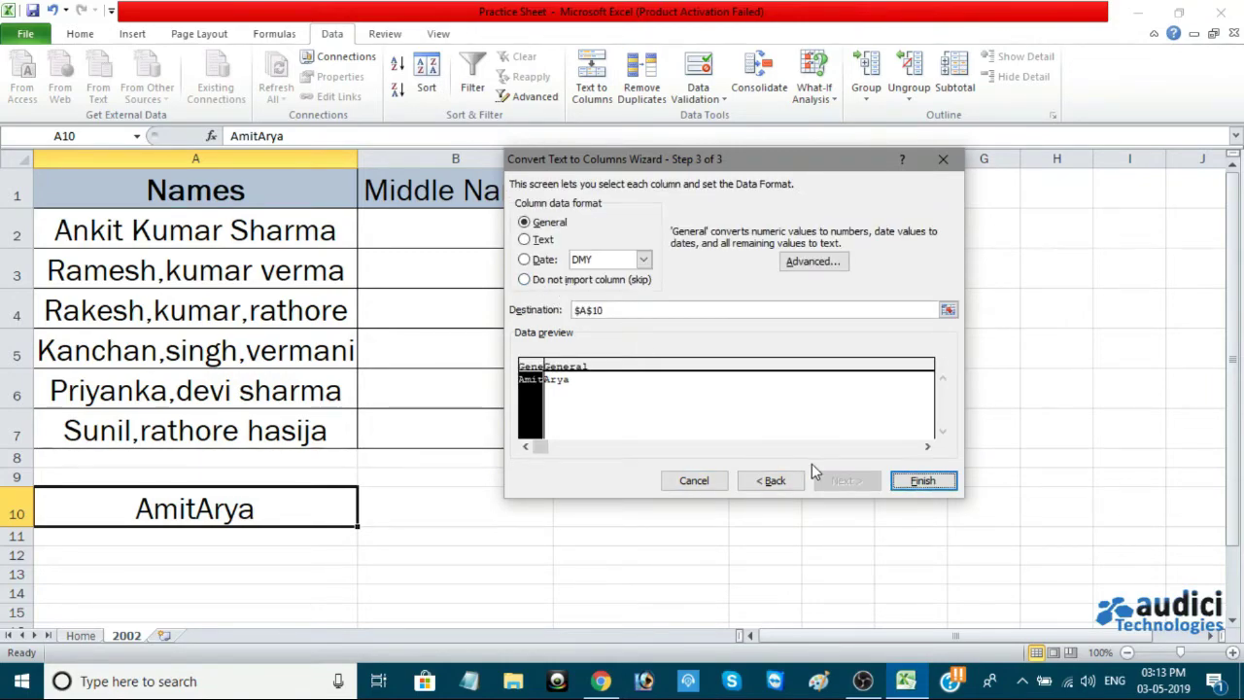
{"action": "left_click", "coordinate": [525, 239]}
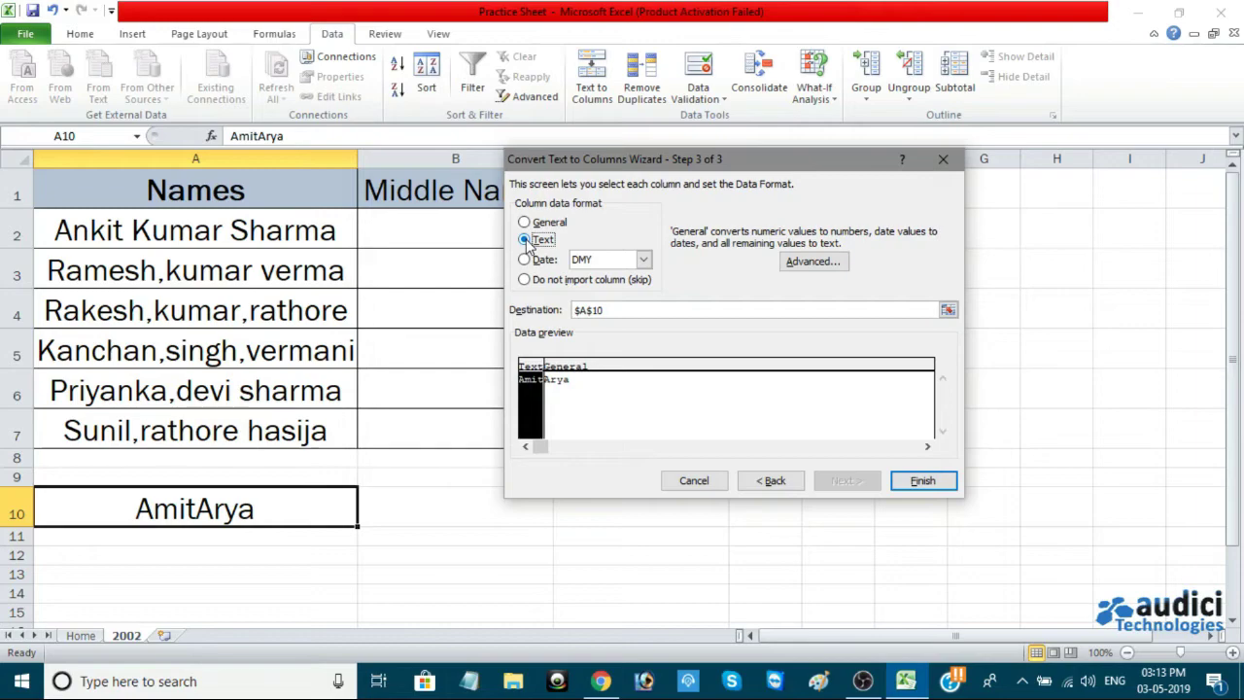
{"action": "left_click", "coordinate": [929, 478]}
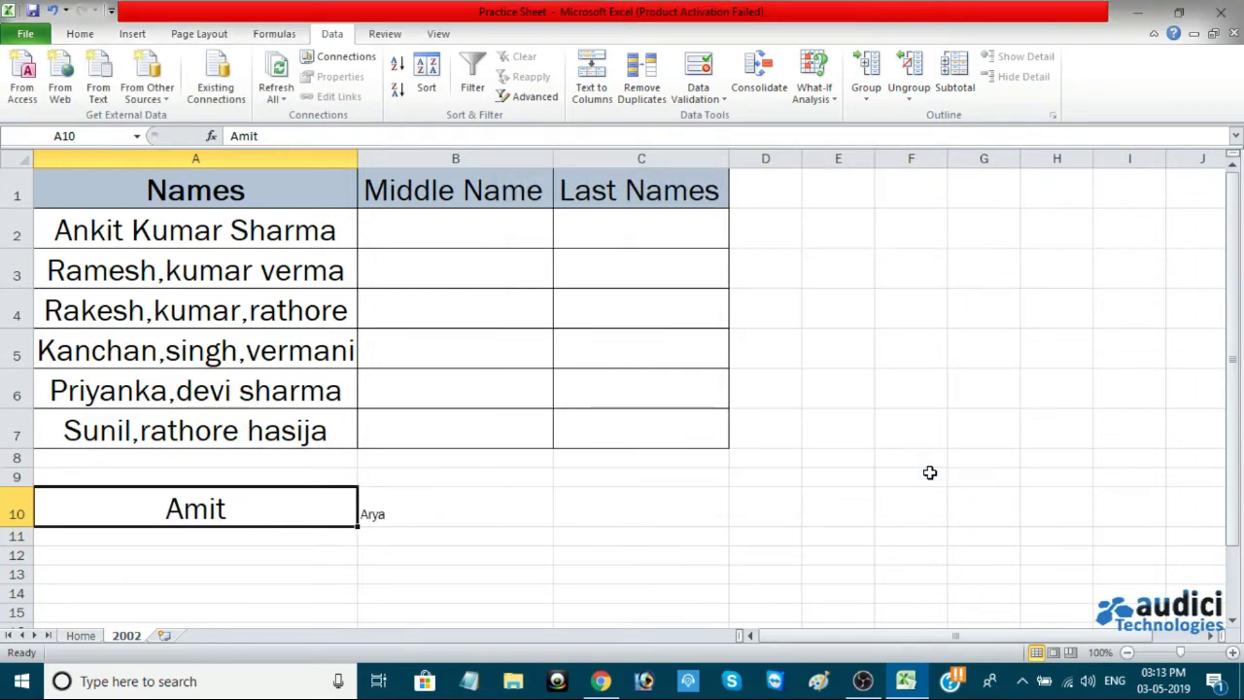
{"action": "left_click", "coordinate": [559, 552]}
{"action": "left_click", "coordinate": [264, 514]}
{"action": "left_click", "coordinate": [470, 518]}
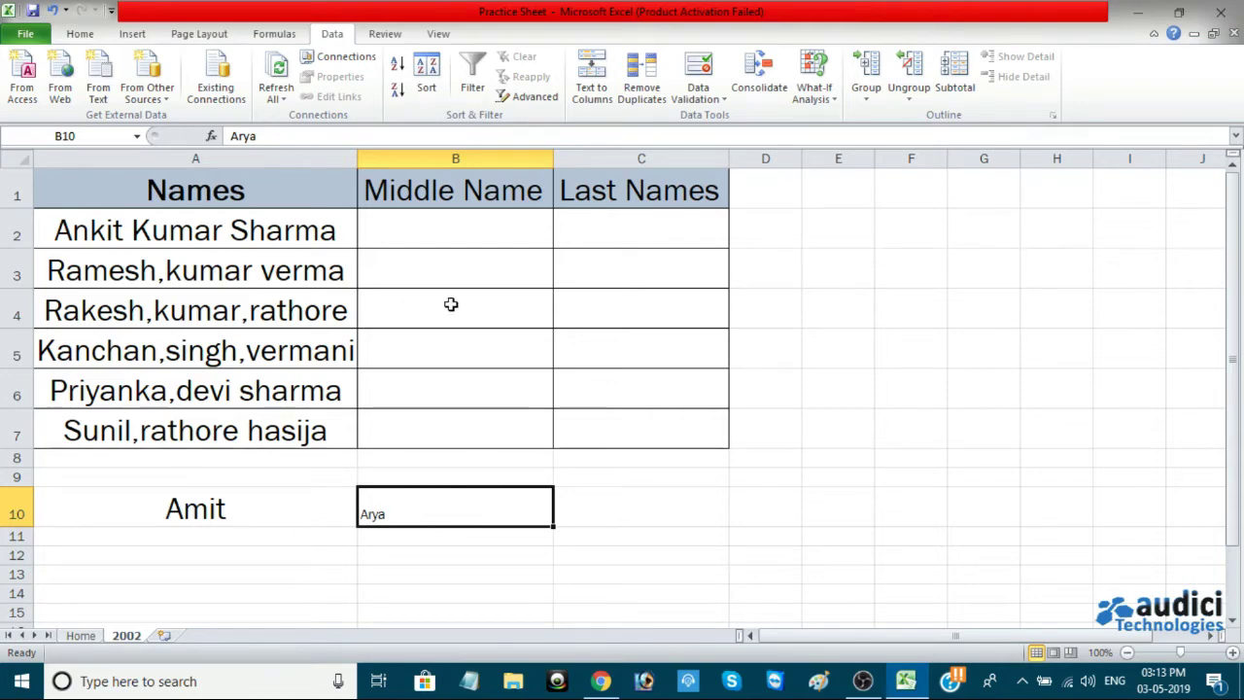
{"action": "left_click", "coordinate": [213, 512]}
{"action": "left_click", "coordinate": [405, 517]}
{"action": "left_click", "coordinate": [230, 508]}
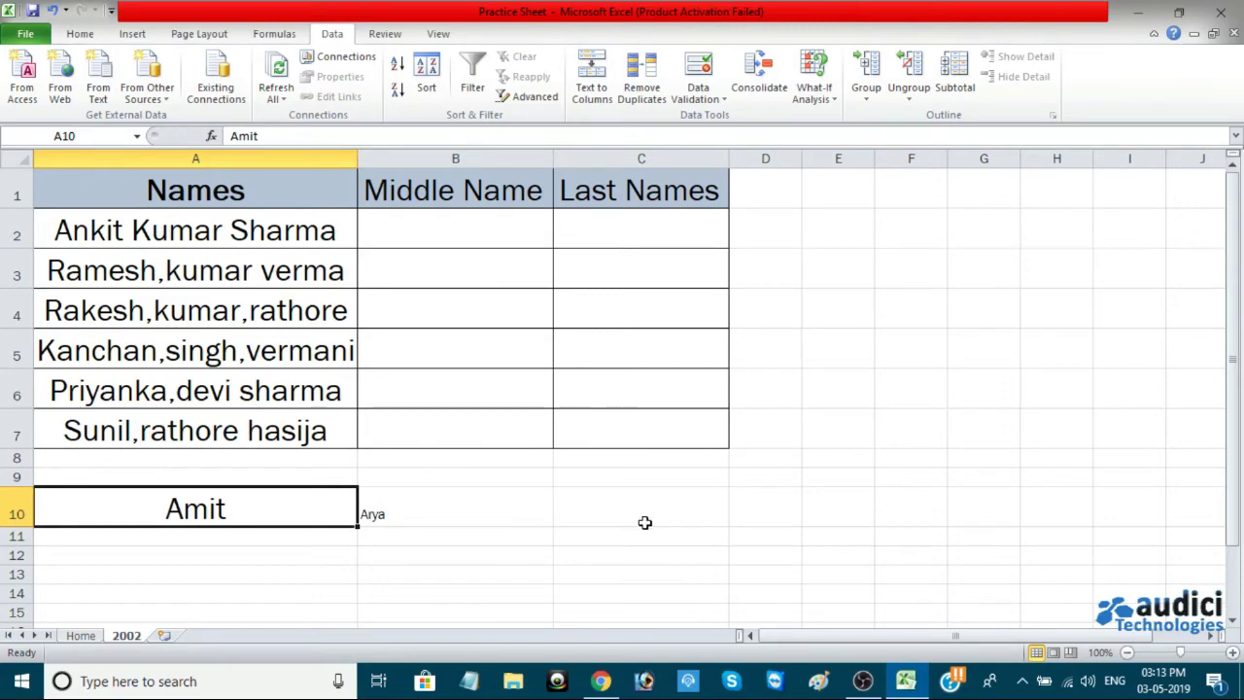
{"action": "left_click", "coordinate": [649, 519]}
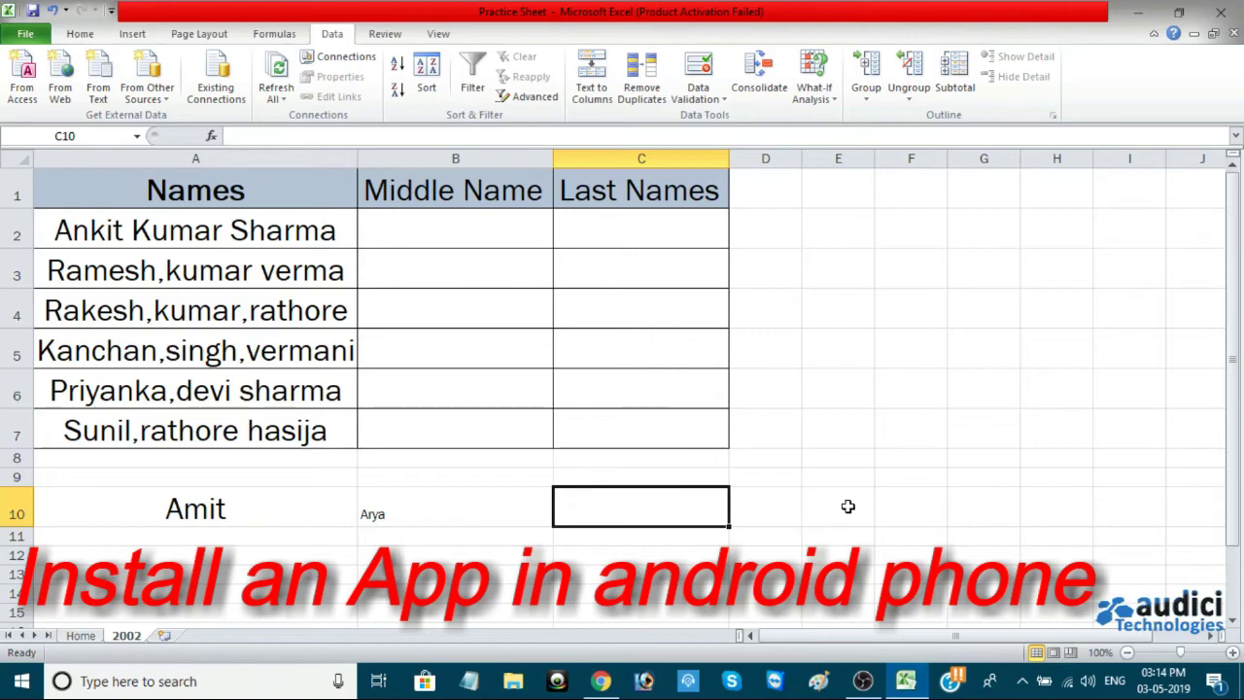
{"action": "left_click", "coordinate": [847, 505]}
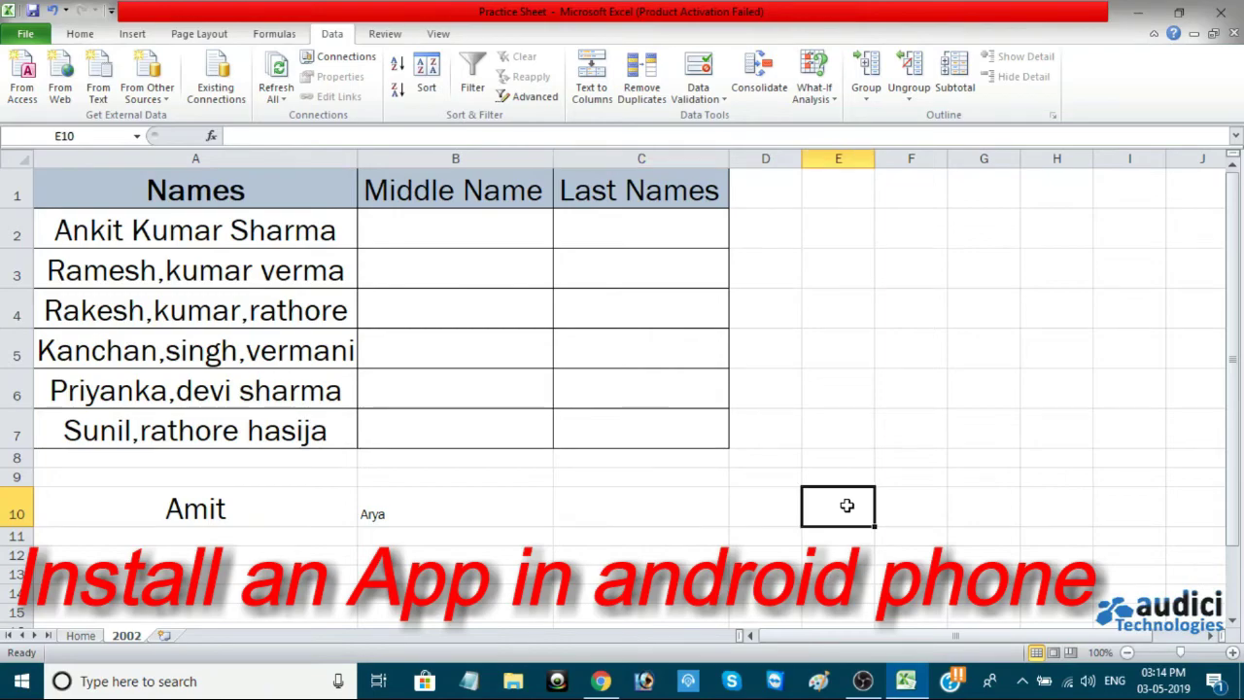